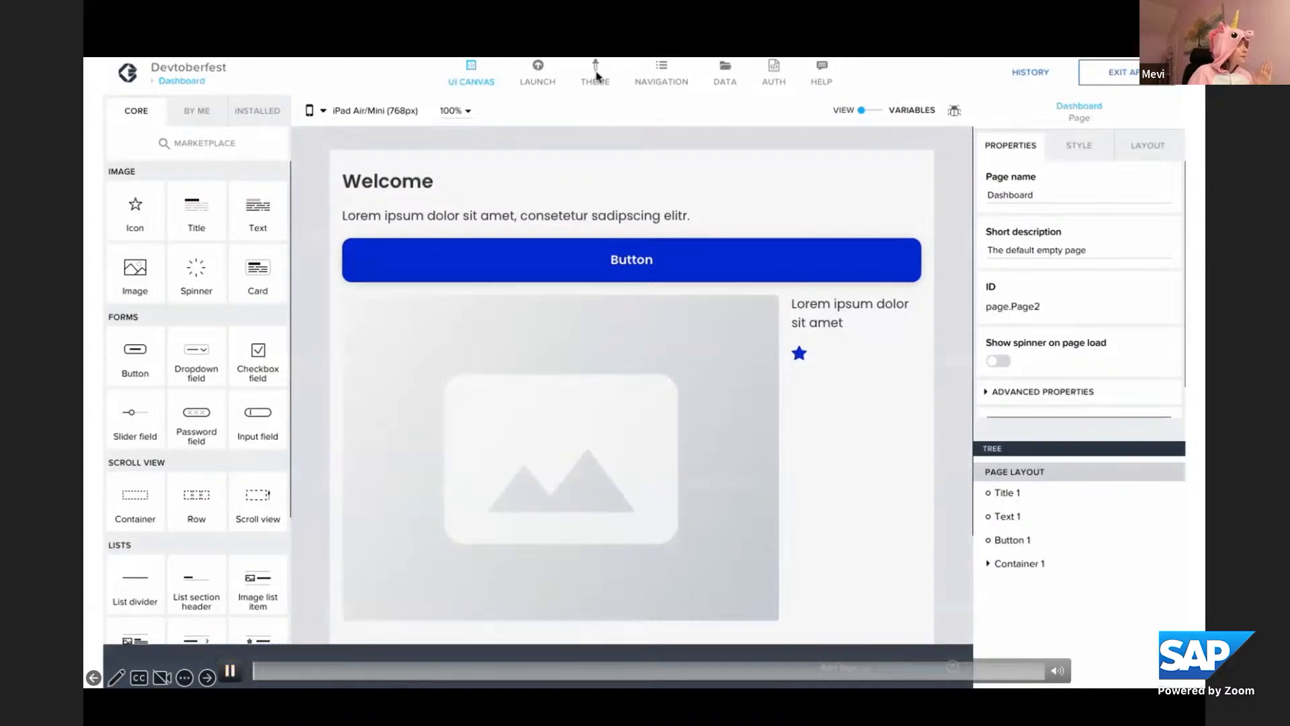
Change the theme's Primary content palette colour to purple
left_click(595, 73)
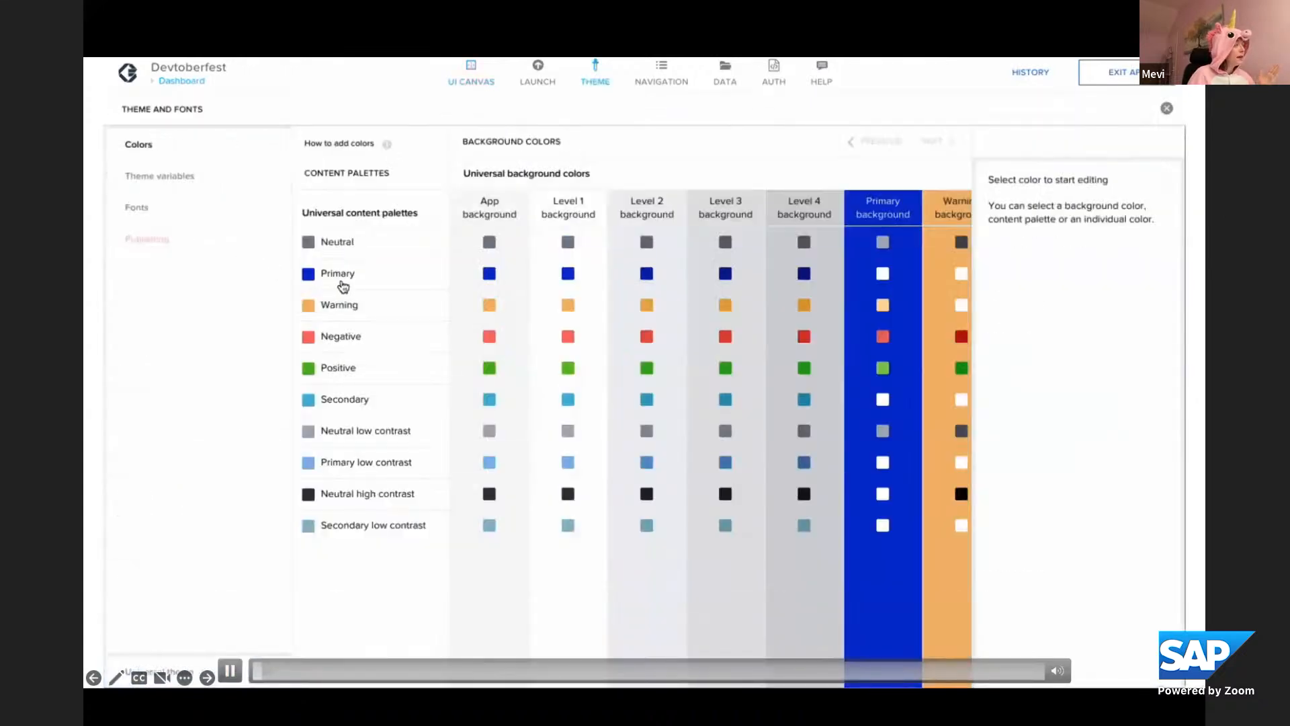
left_click(340, 282)
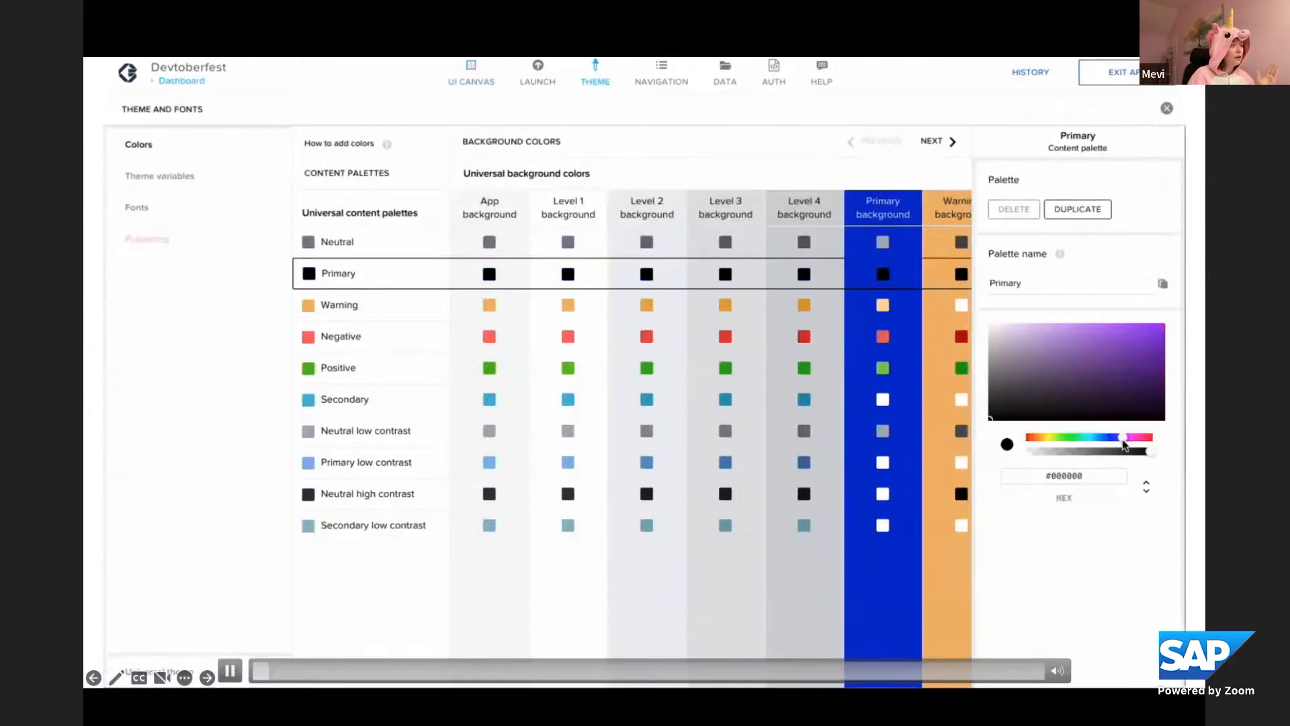
left_click(1126, 438)
left_click_drag(1144, 396, 1167, 342)
Set the theme's Primary background colour to light purple #EEC3FF and return to the page canvas
left_click(913, 197)
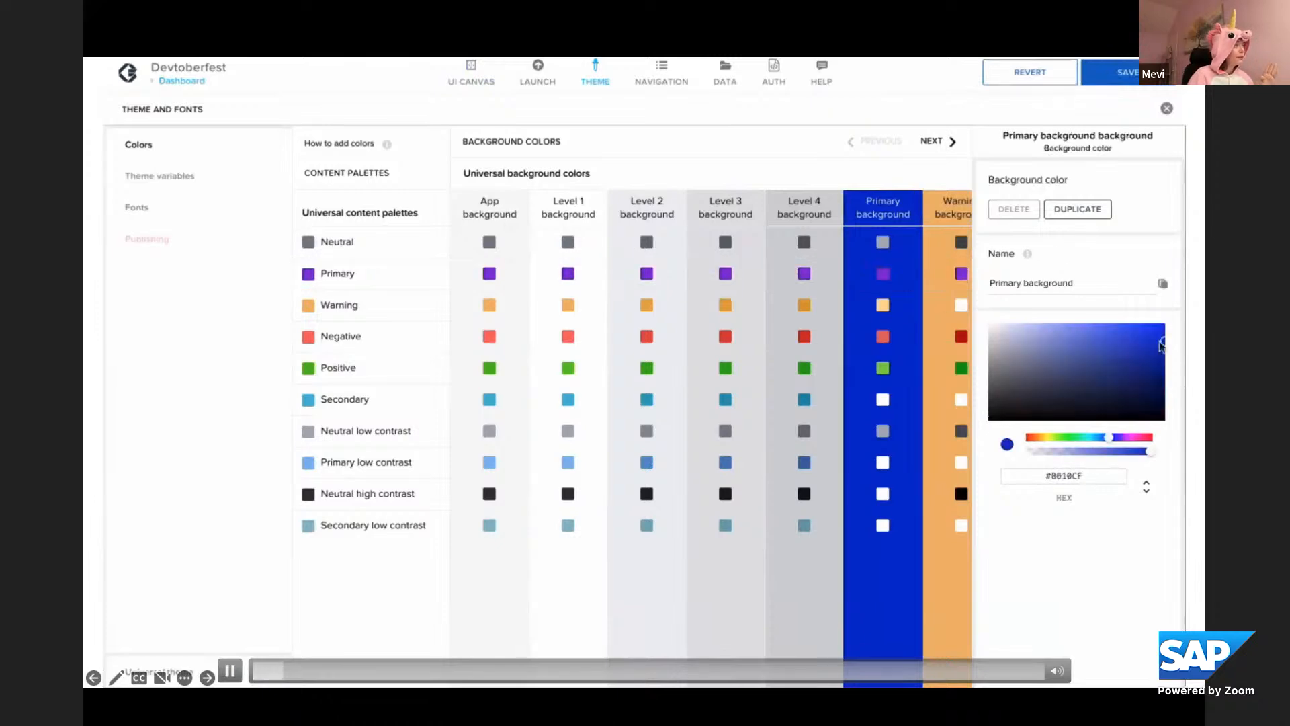
left_click(1126, 440)
left_click_drag(1162, 348, 1031, 297)
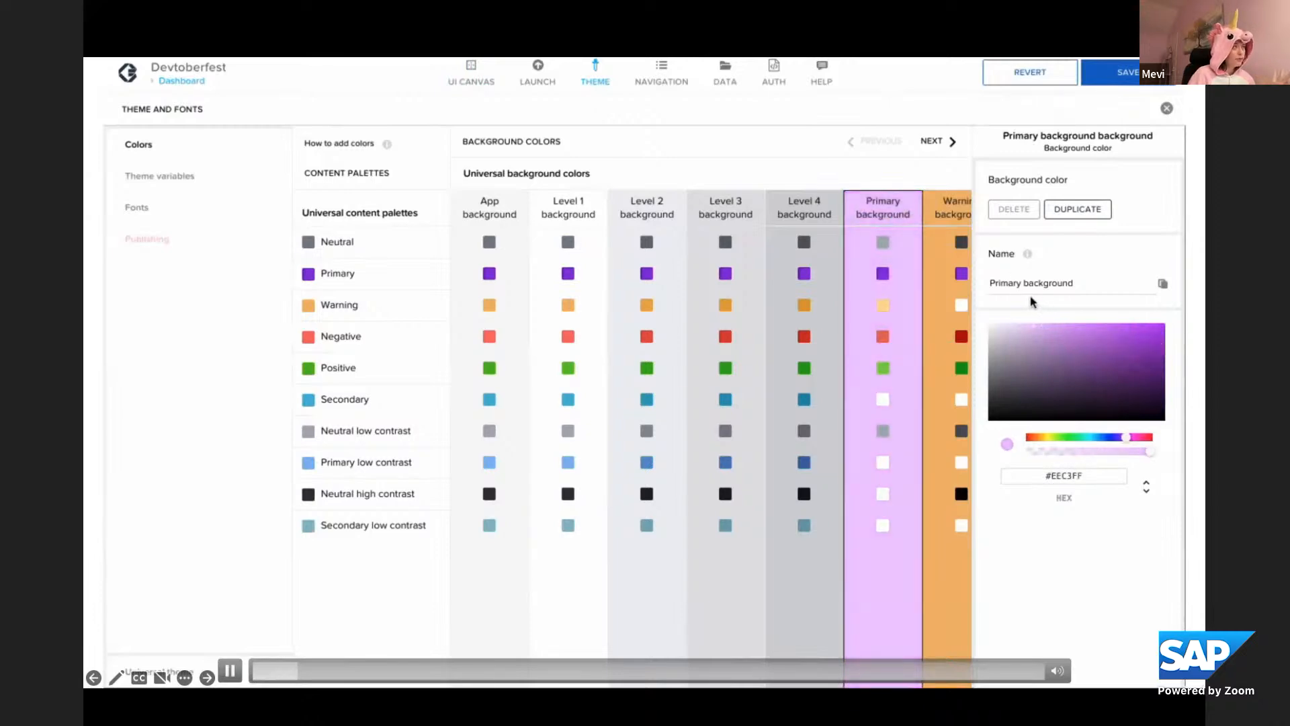
left_click(1167, 108)
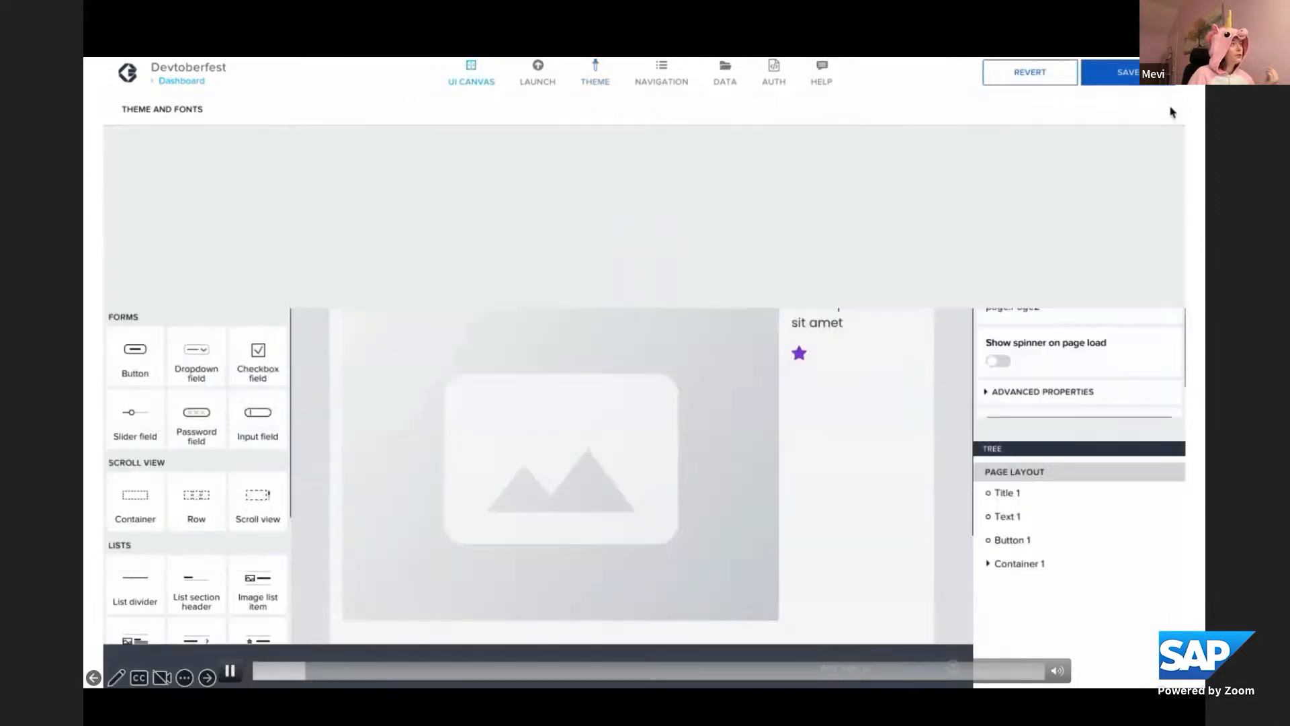
Set the Primary font theme variable to the default font 72 and return to the page canvas
left_click(595, 74)
left_click(156, 207)
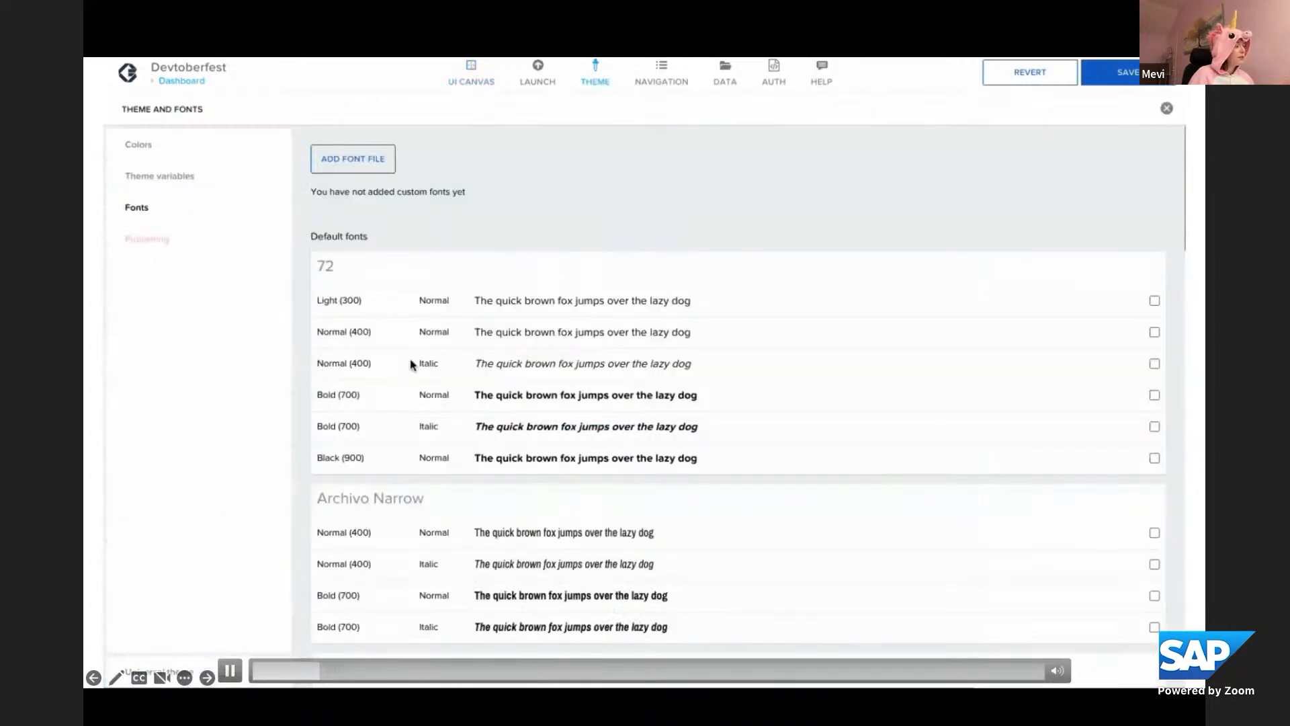
left_click(141, 176)
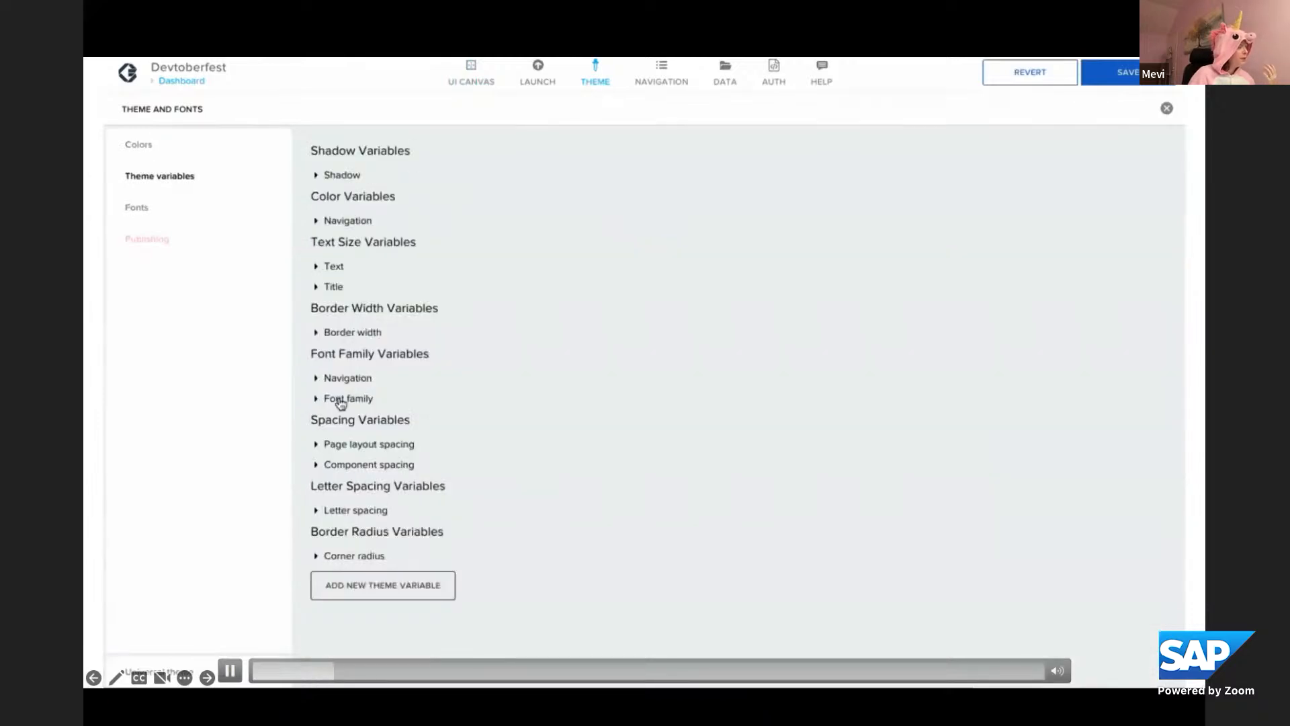
left_click(317, 399)
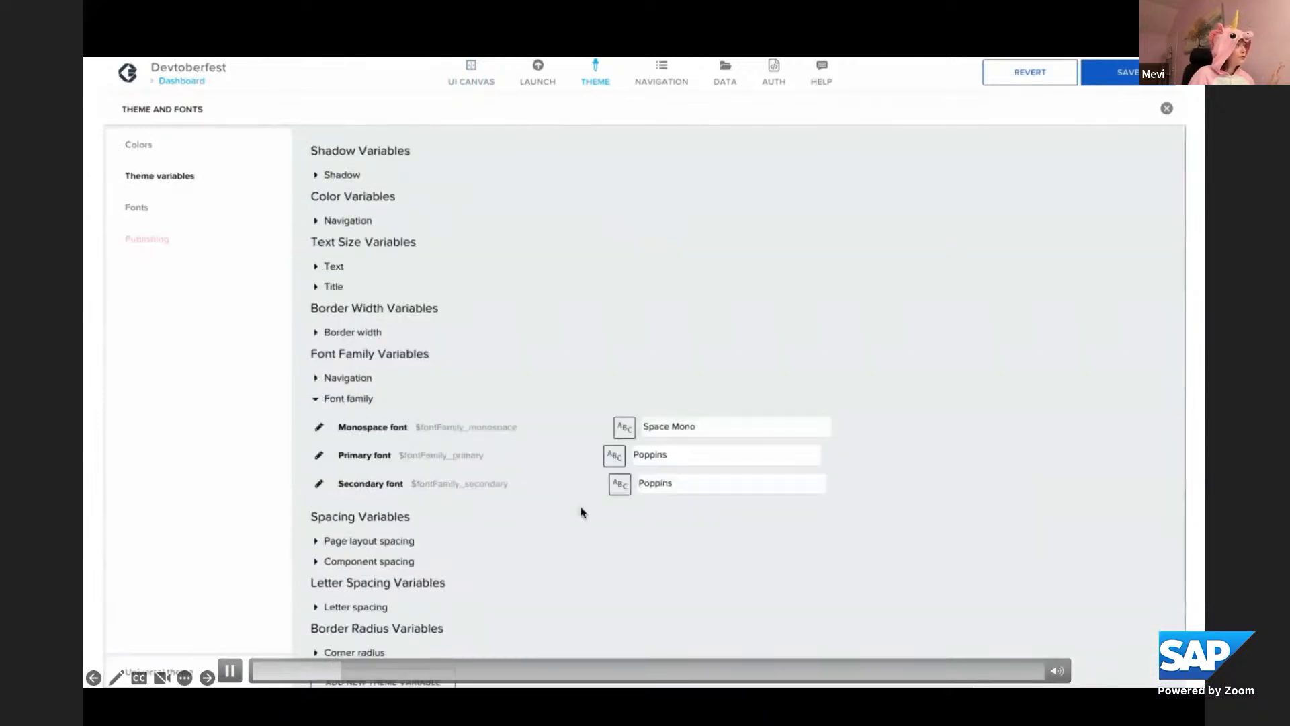
double_click(711, 454)
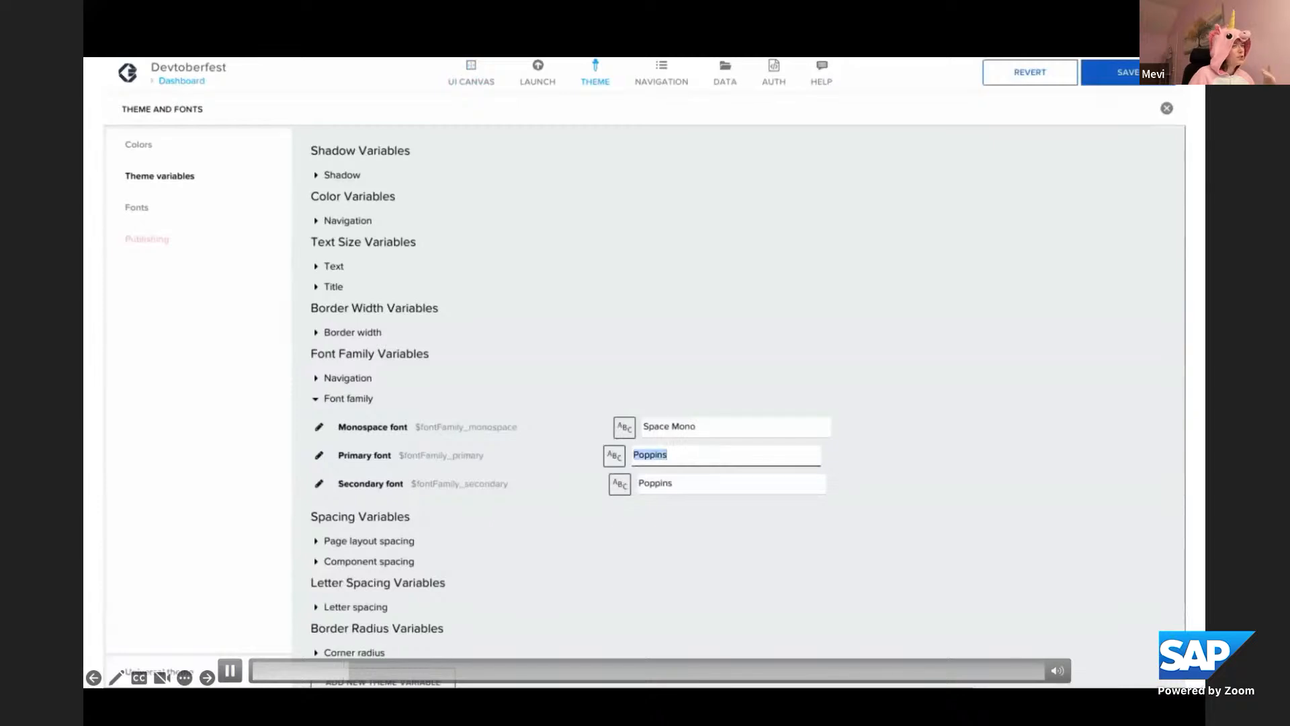
type("72")
left_click(1167, 108)
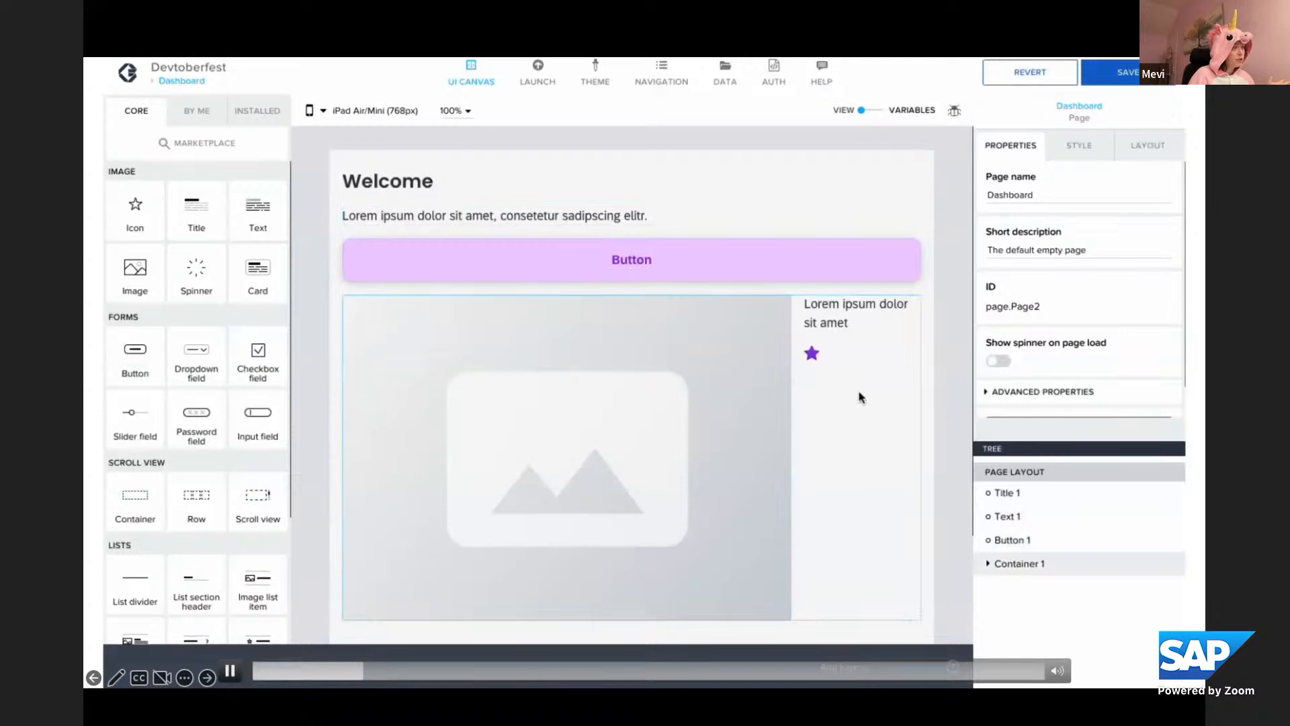
Apply the Secondary Card style class to the container holding the image and text
left_click(801, 395)
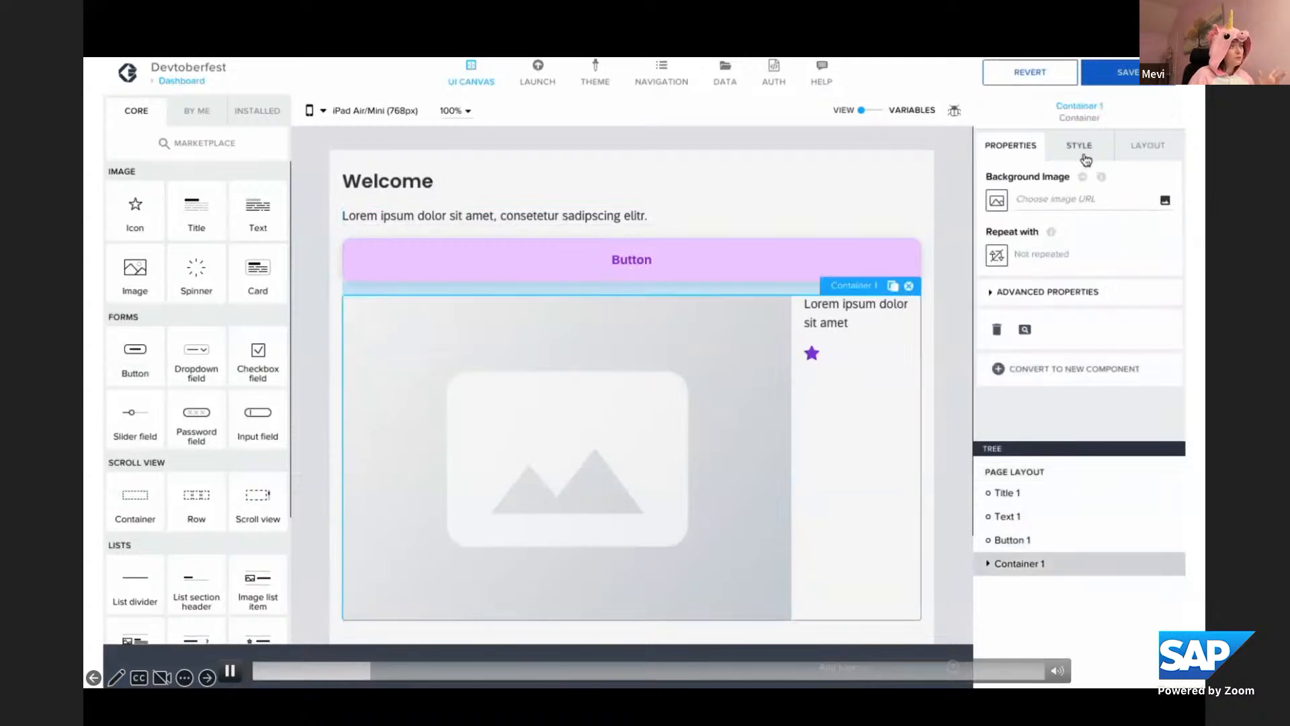
left_click(1090, 149)
scroll(1090, 333, "down", 3)
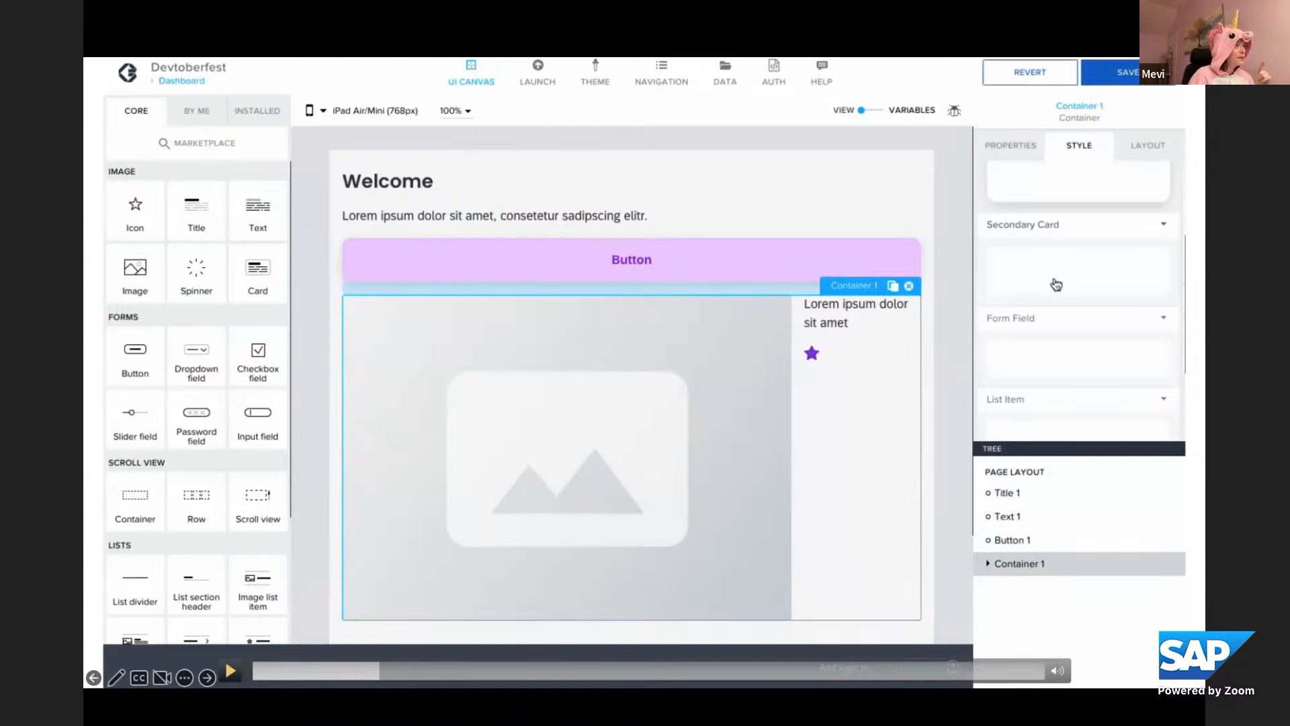
left_click(1057, 285)
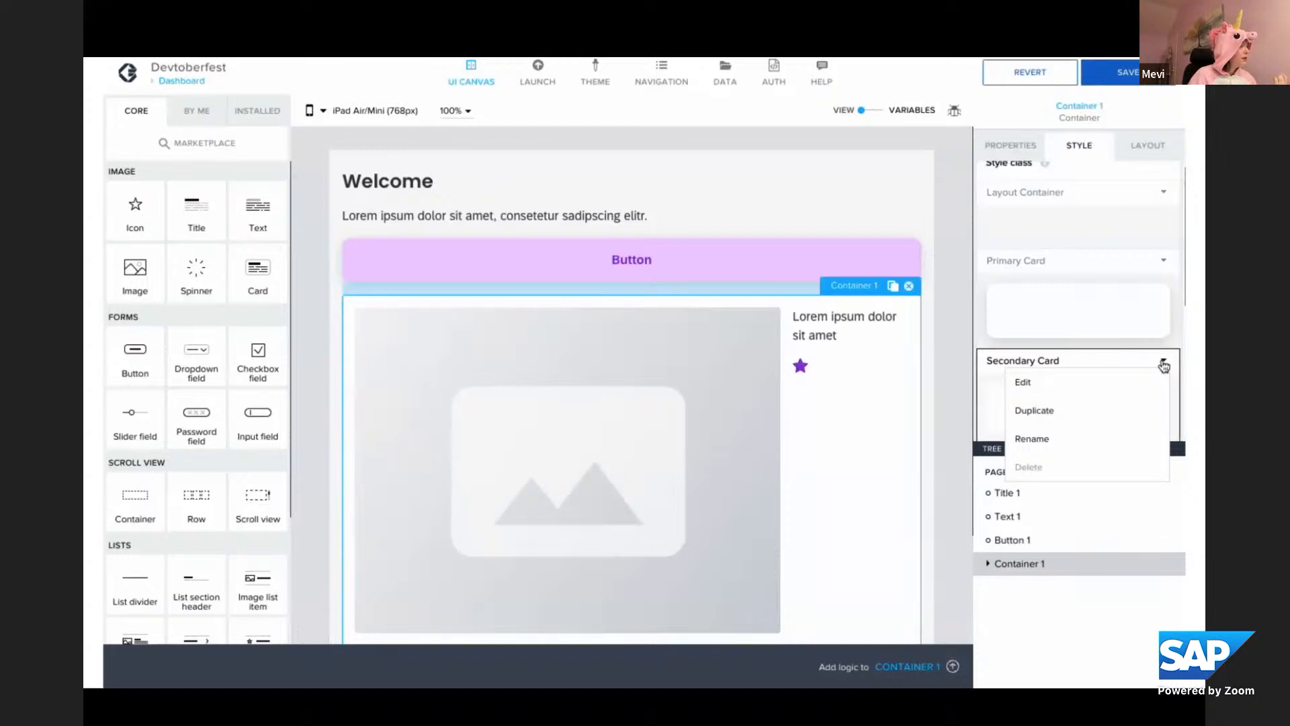
Edit the container's Secondary Card style to use the Primary background colour and Square corners
left_click(1060, 395)
left_click(1049, 305)
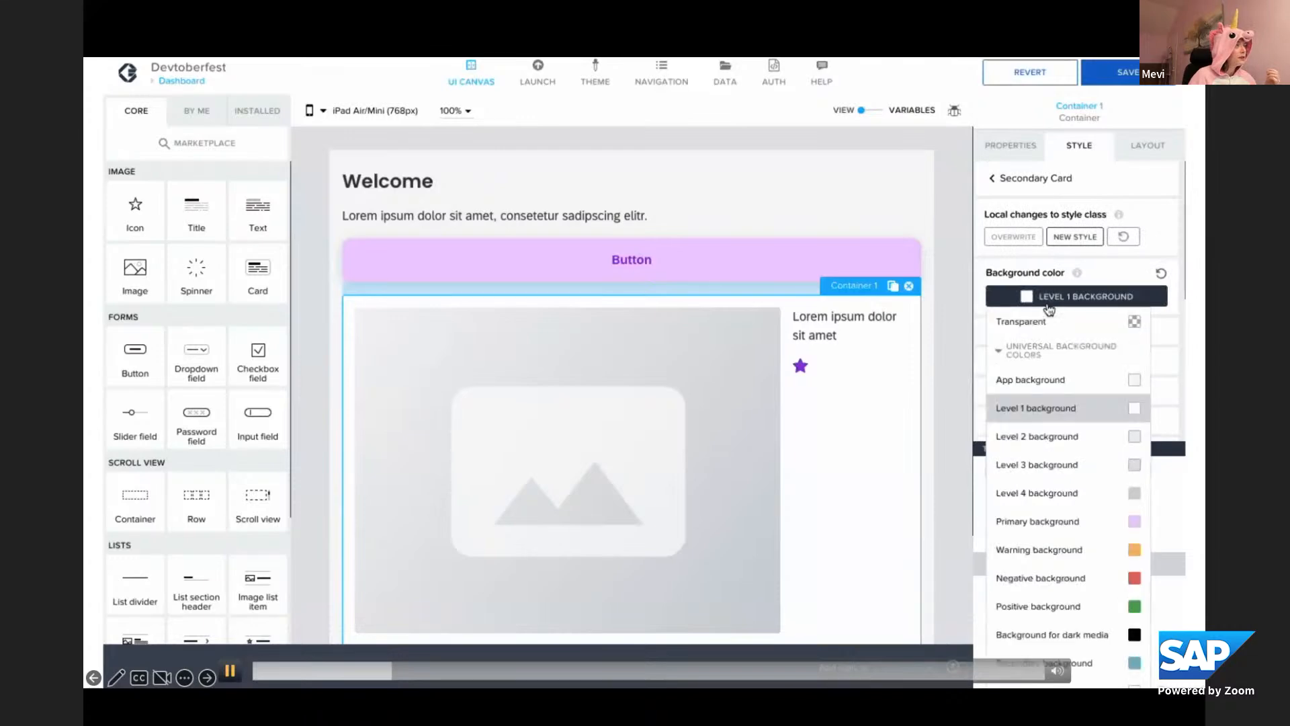
left_click(1063, 520)
scroll(1066, 383, "down", 1)
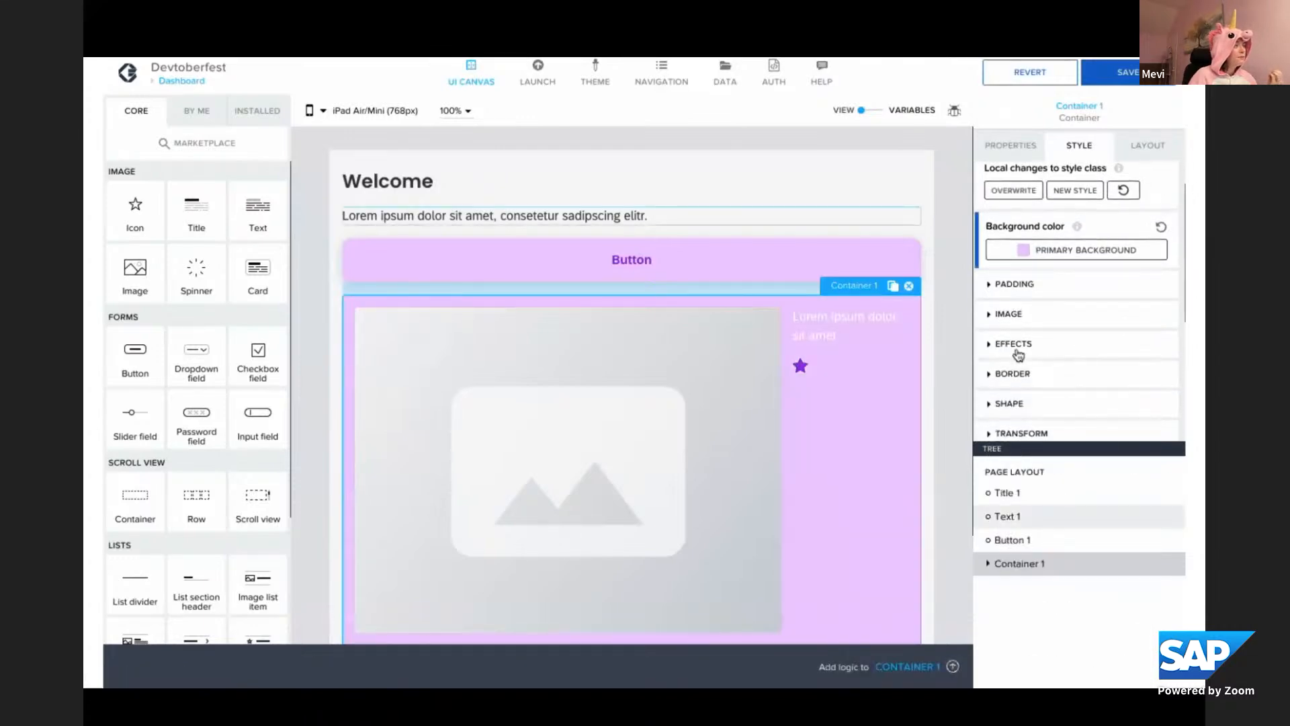
left_click(1008, 403)
scroll(1048, 389, "down", 2)
left_click(1073, 347)
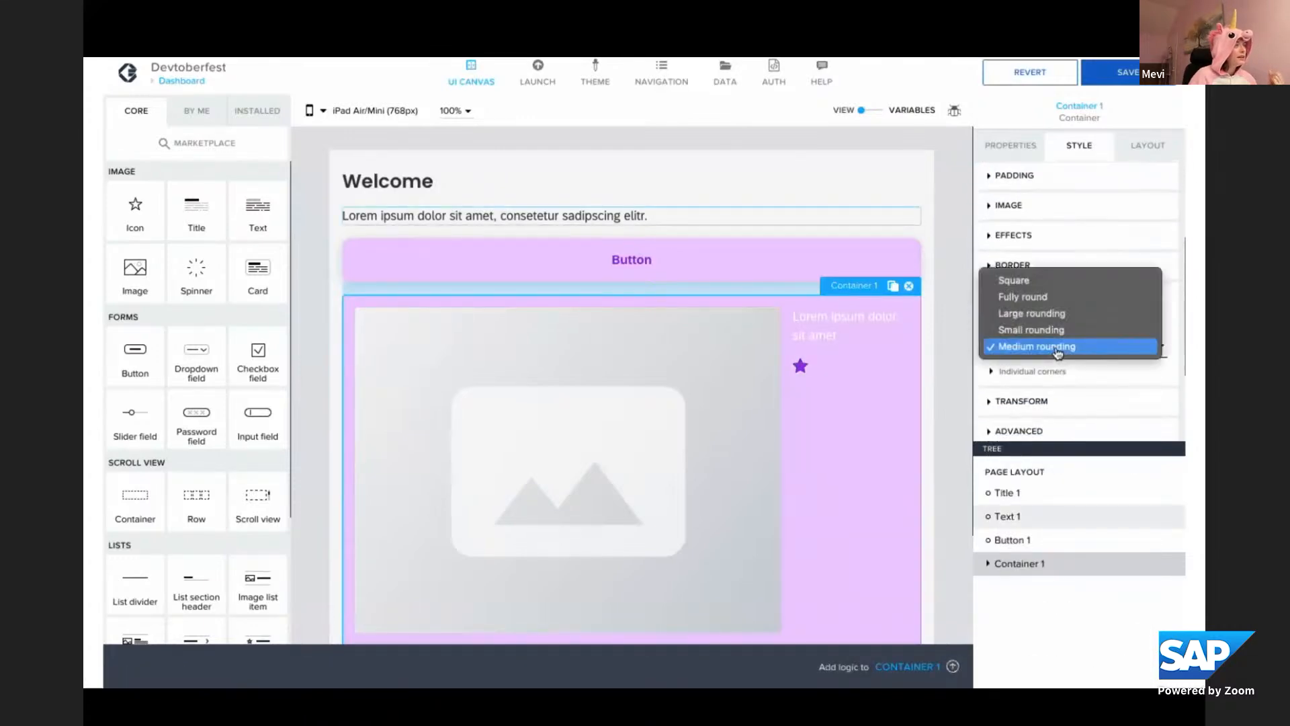
left_click(1033, 282)
Save the container's local style changes as a new style class named Footer
scroll(1044, 232, "up", 3)
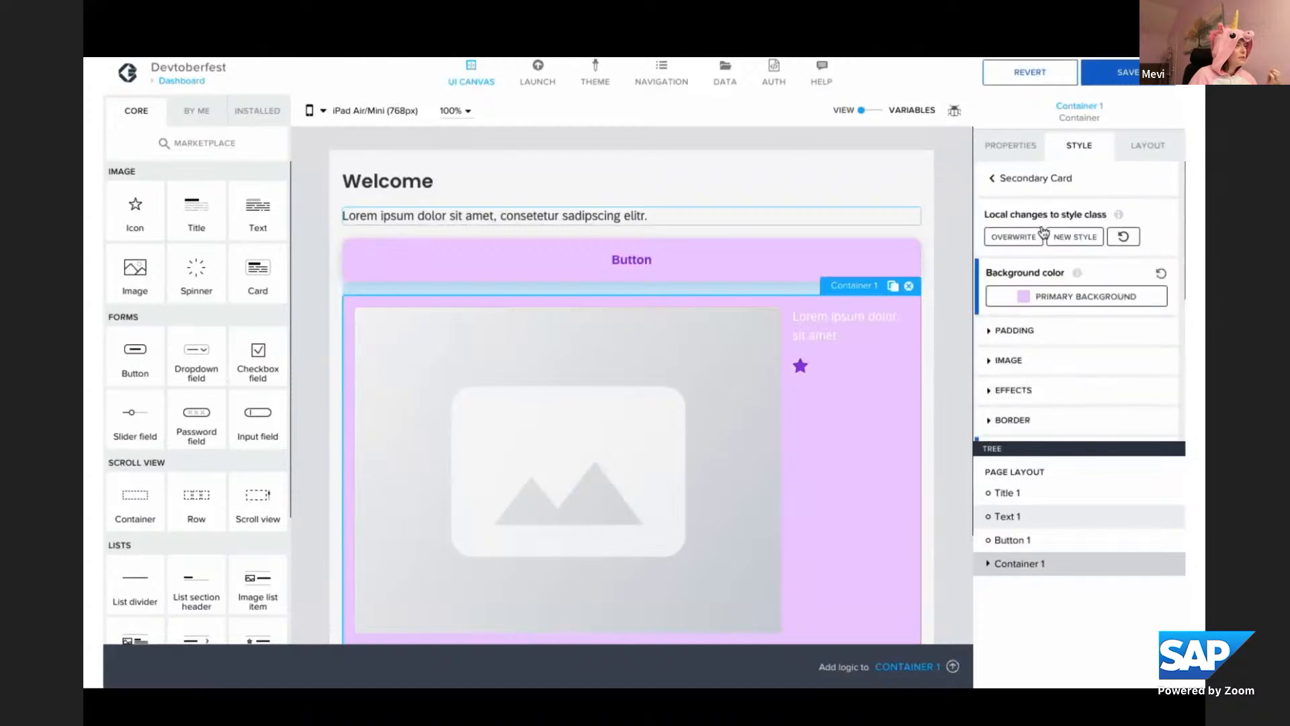
left_click(1074, 236)
left_click(607, 390)
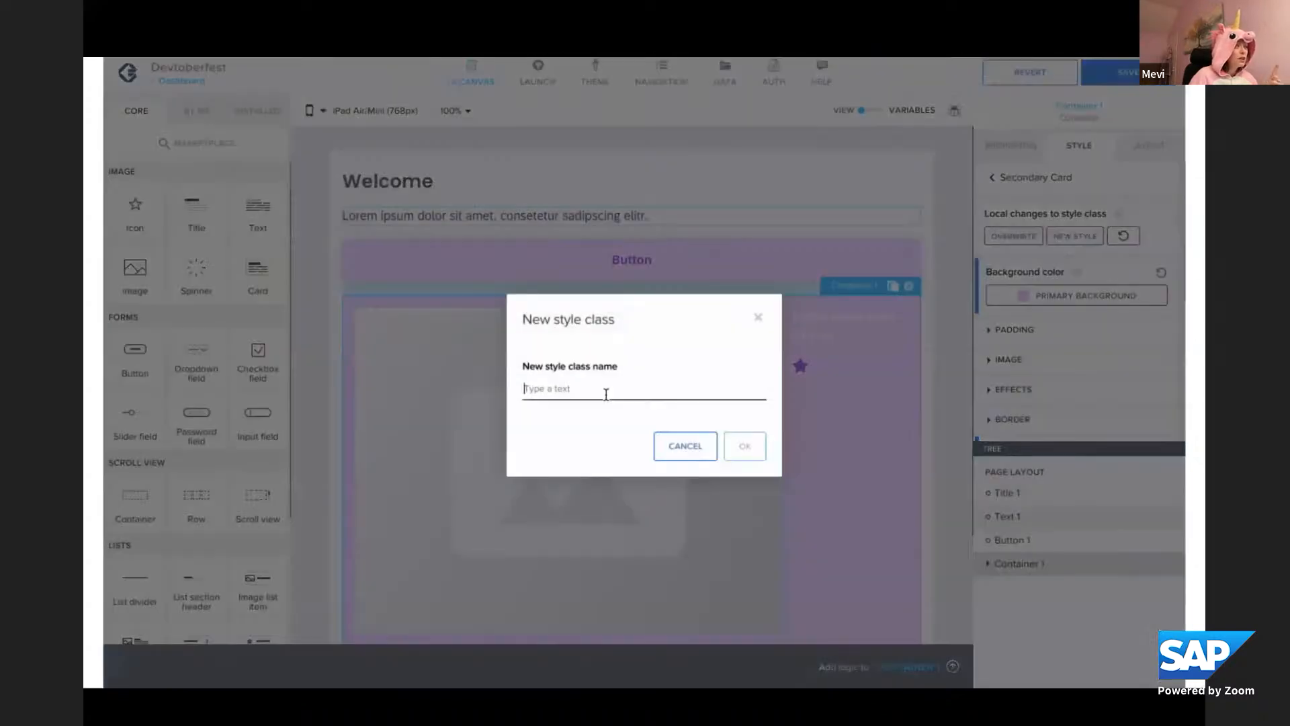
type("Footer")
left_click(744, 446)
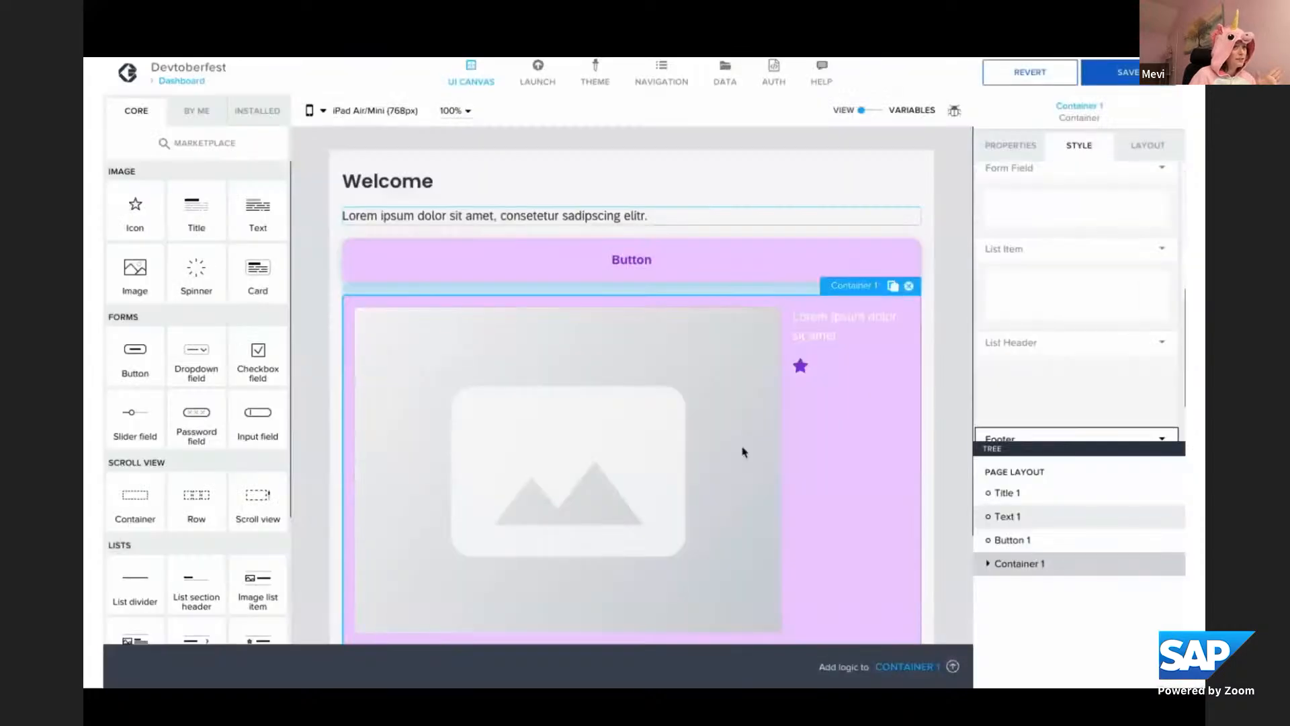
Apply the Primary Label style class to the text inside the container
left_click(839, 329)
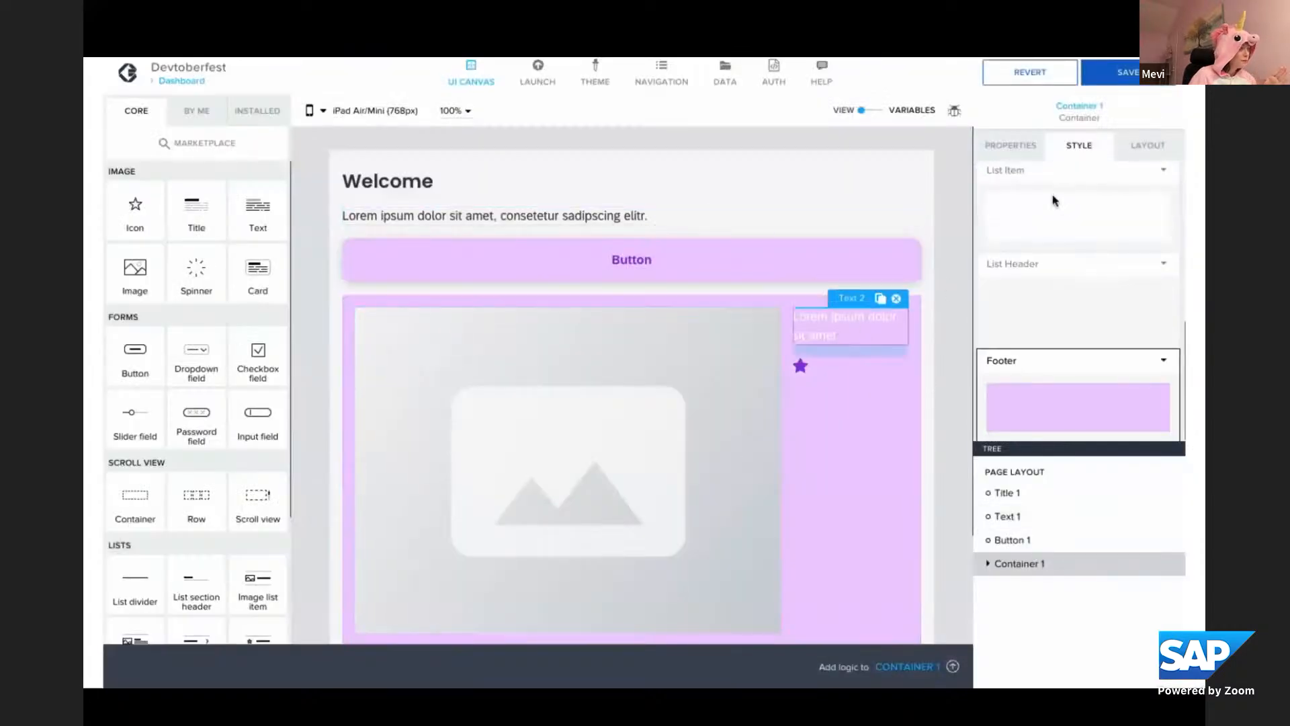
left_click(1047, 430)
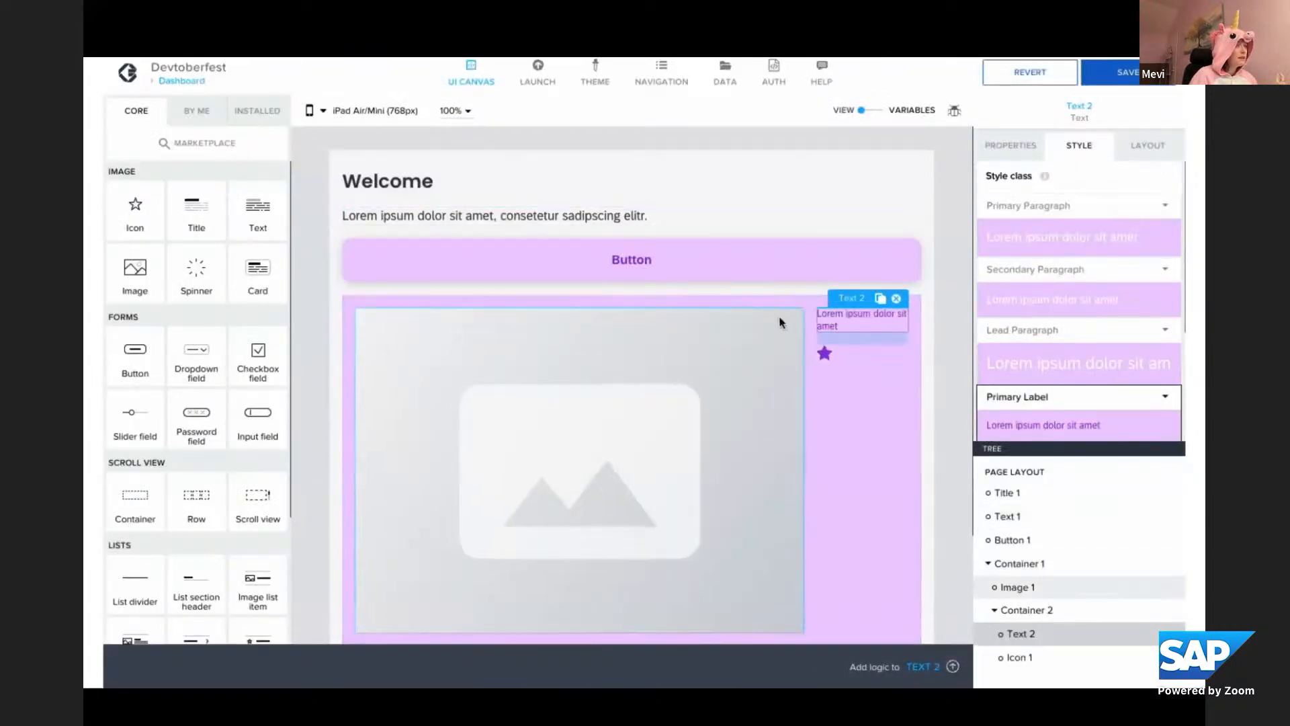
Replace the source of the container's placeholder image with the unicorn picture from the app's assets
left_click(737, 334)
left_click(1008, 149)
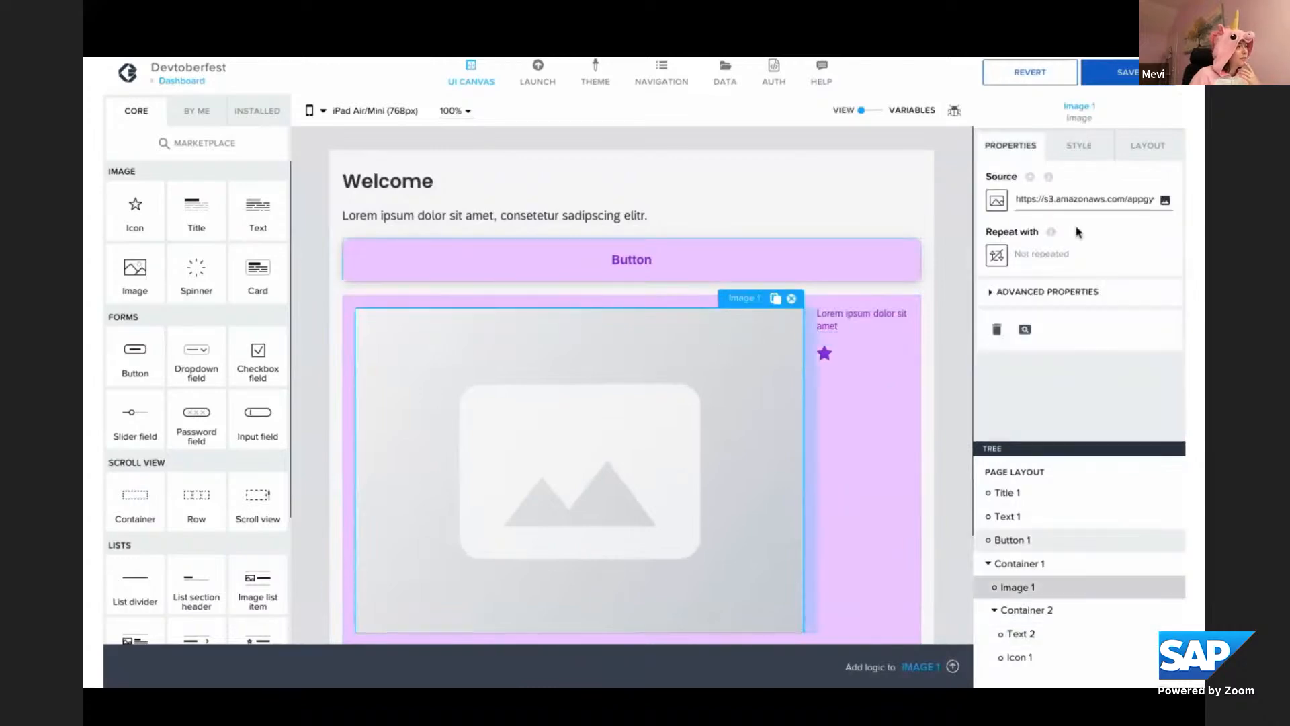
left_click(1164, 201)
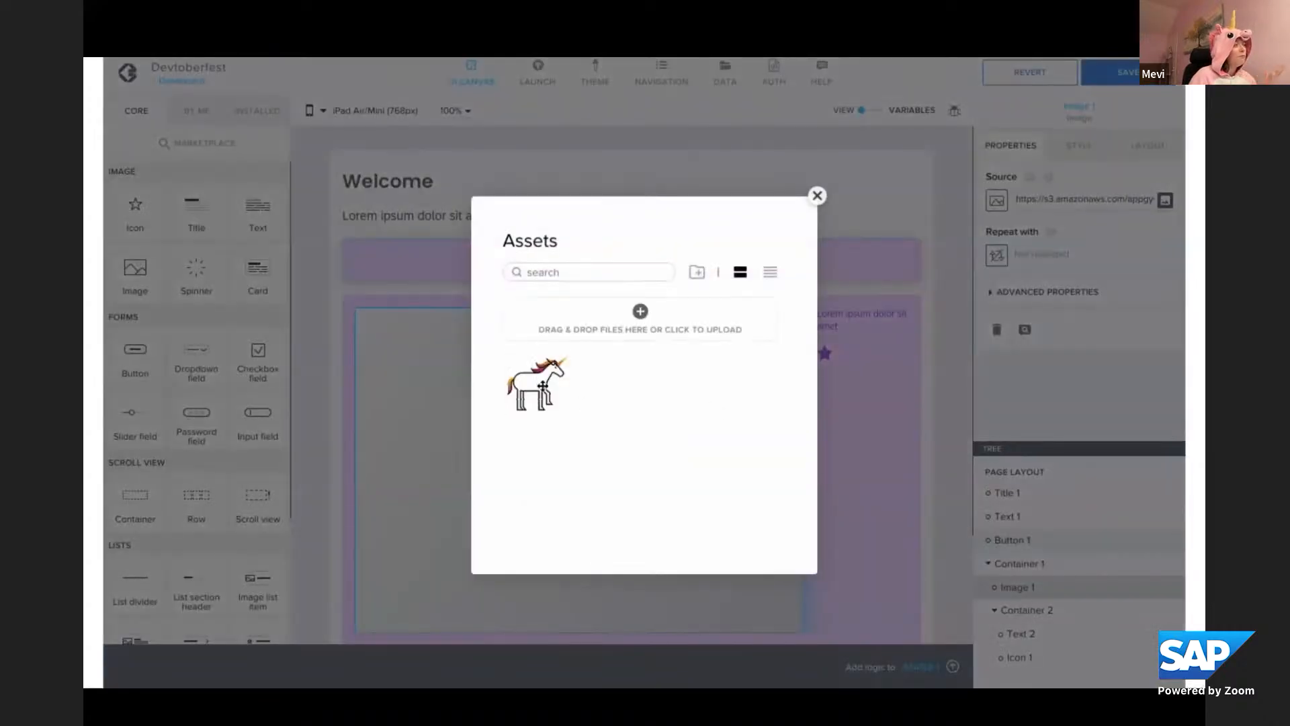
left_click(540, 383)
left_click(752, 532)
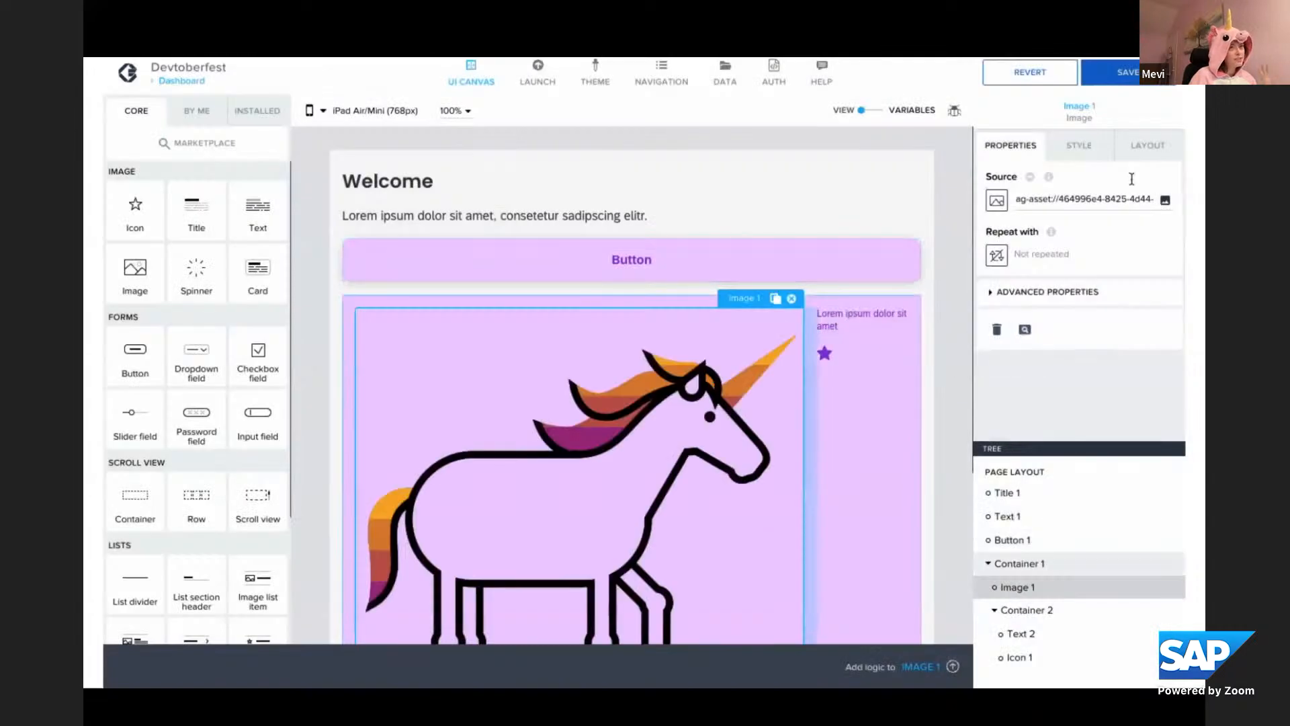
Switch the unicorn image's width and height to Exact size with a width of 100 px
left_click(1159, 152)
left_click(1039, 295)
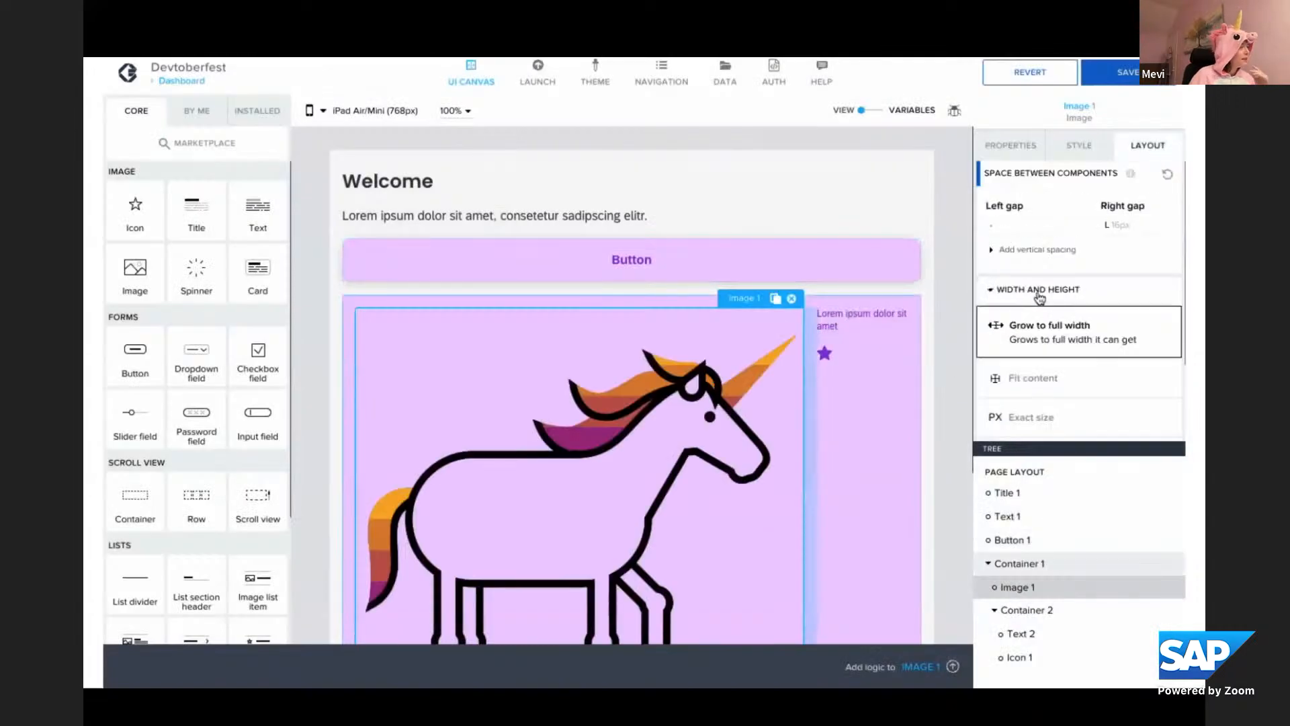
left_click(1029, 411)
scroll(1024, 403, "down", 1)
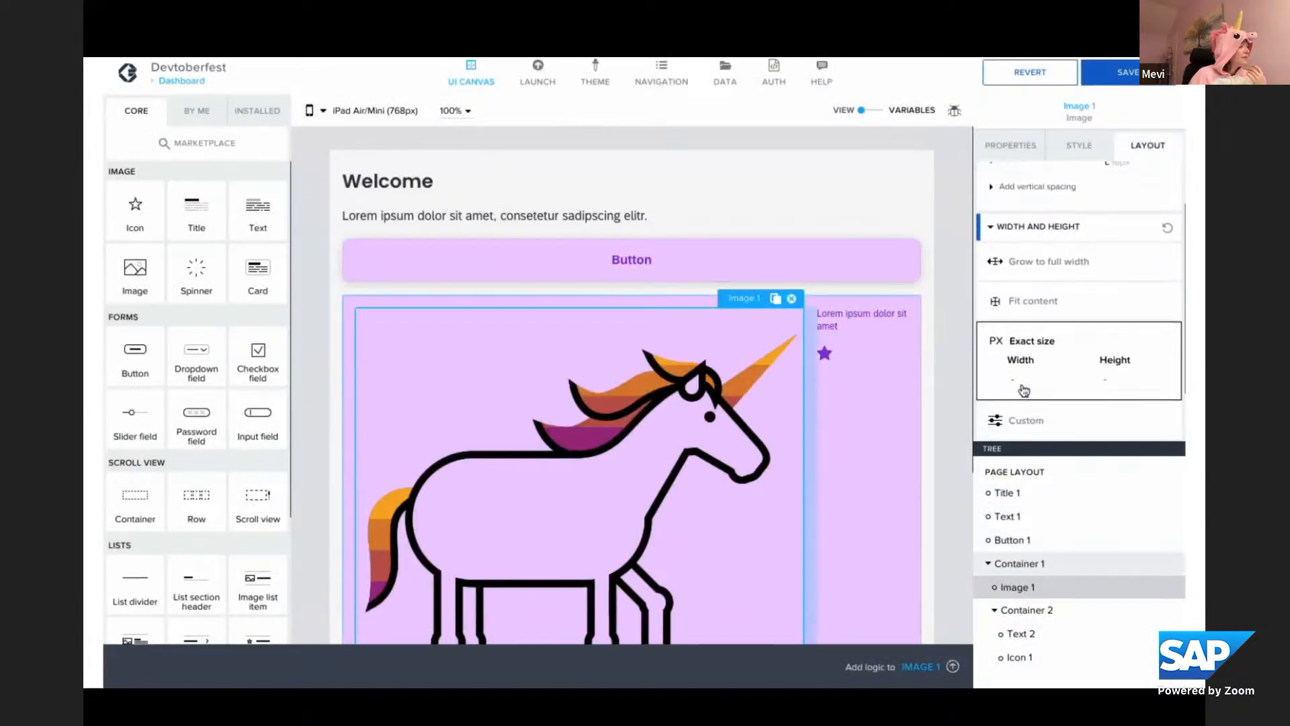
left_click(1016, 386)
left_click(1006, 443)
type("100")
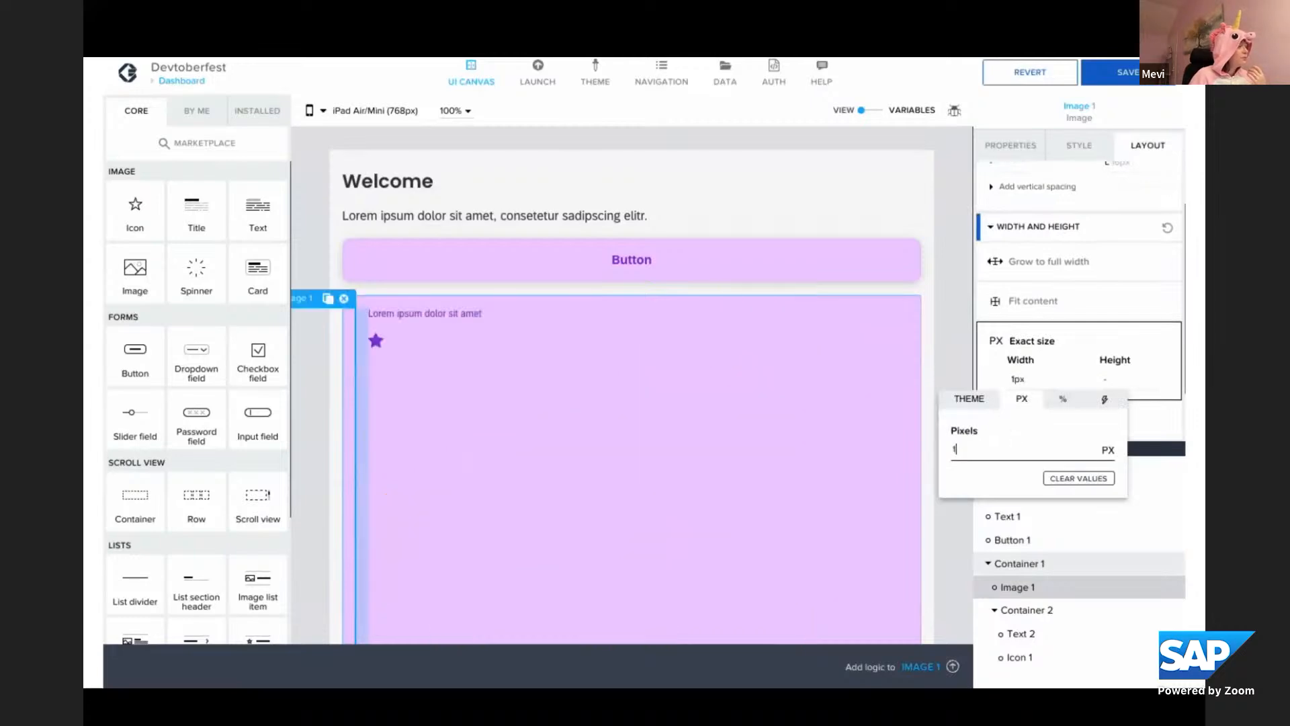
left_click(938, 363)
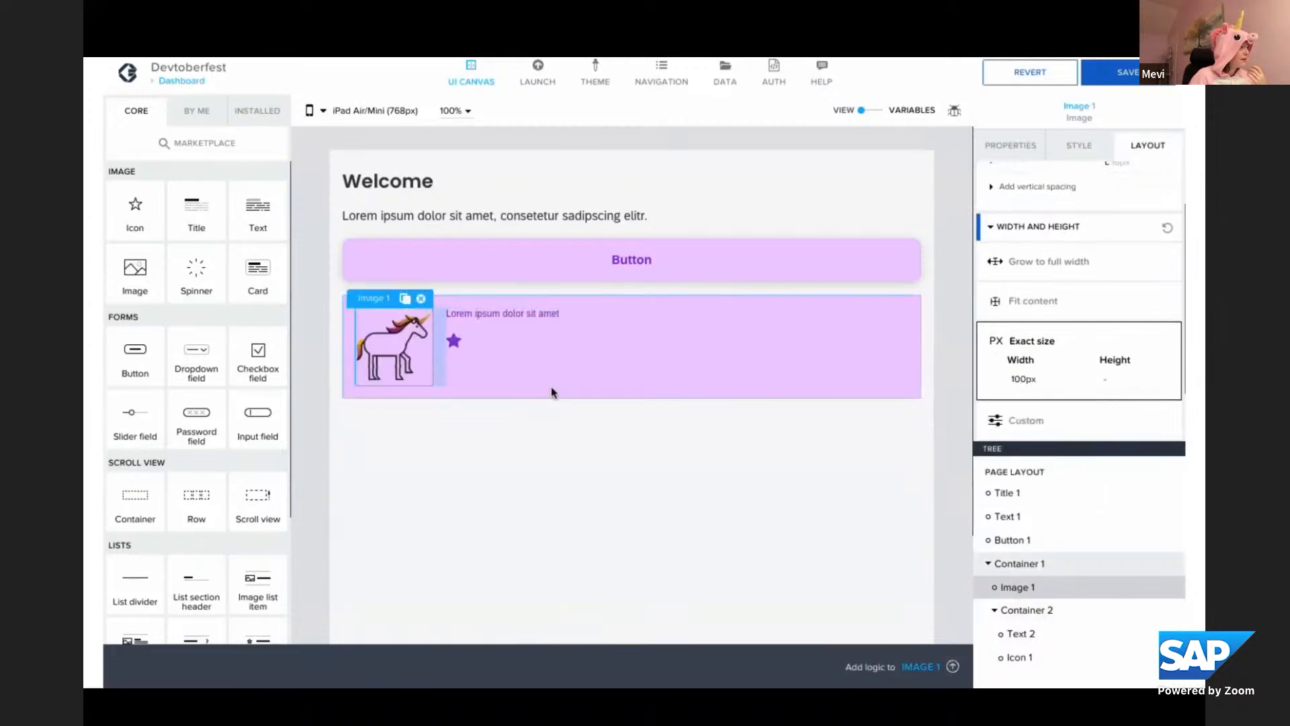
Justify the components of the outer container with the space distributed between them
left_click(580, 391)
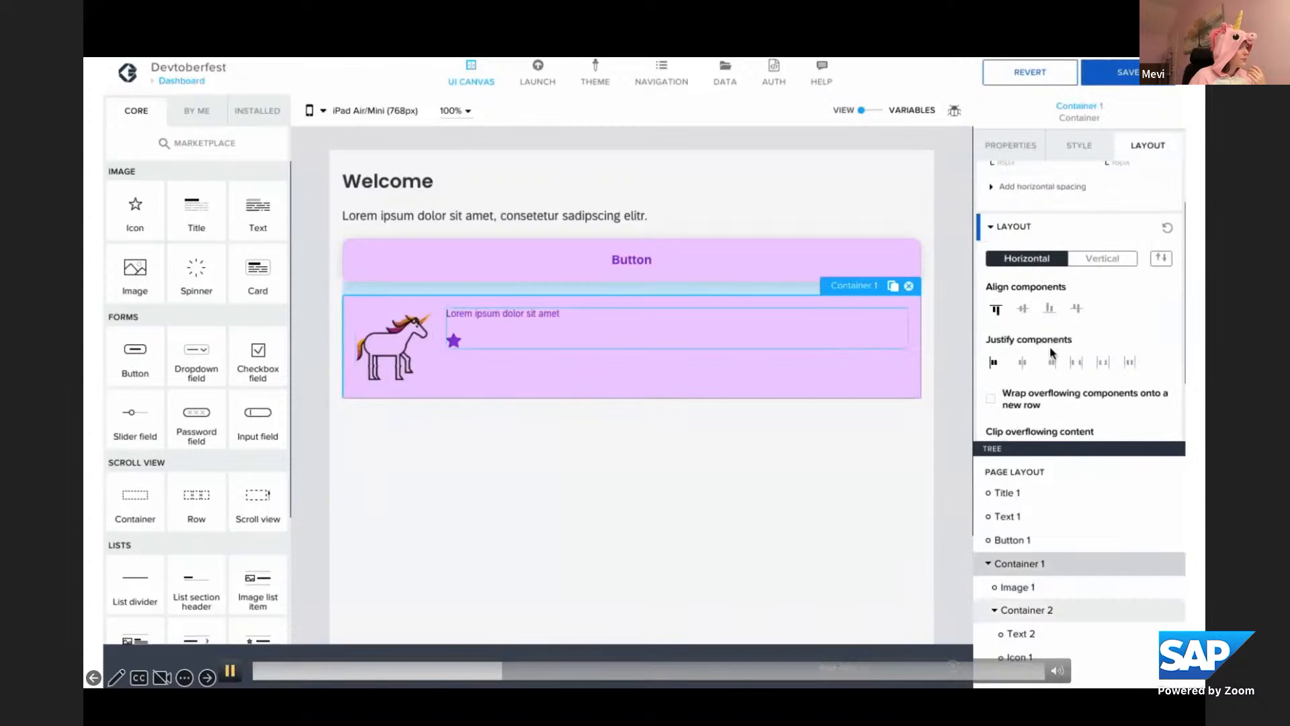
left_click(1076, 362)
left_click(1026, 609)
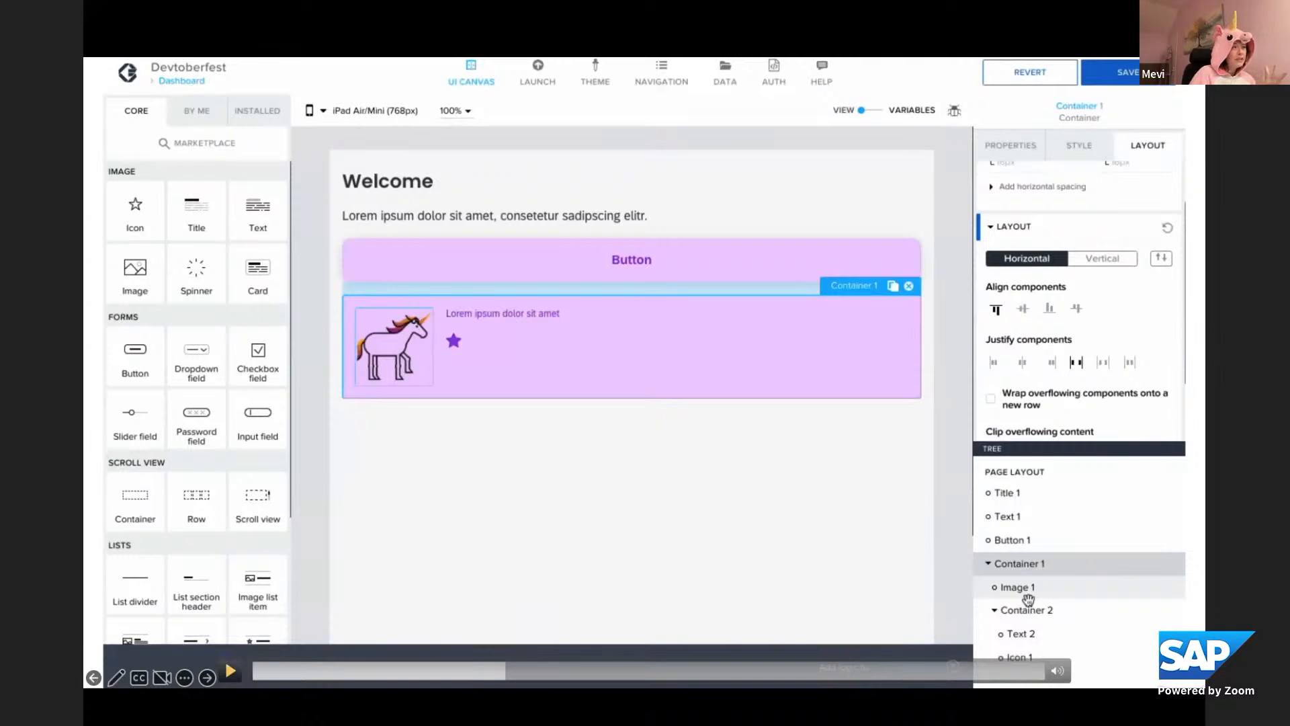
left_click(230, 670)
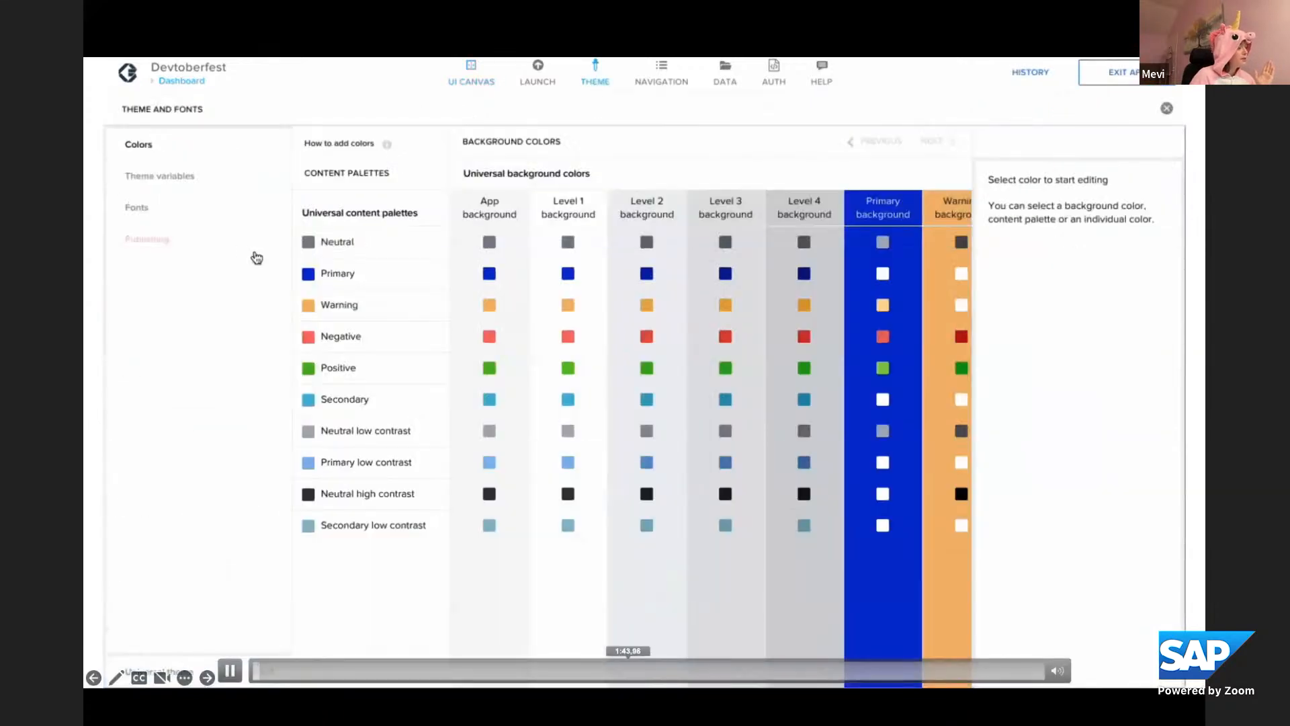
left_click(628, 670)
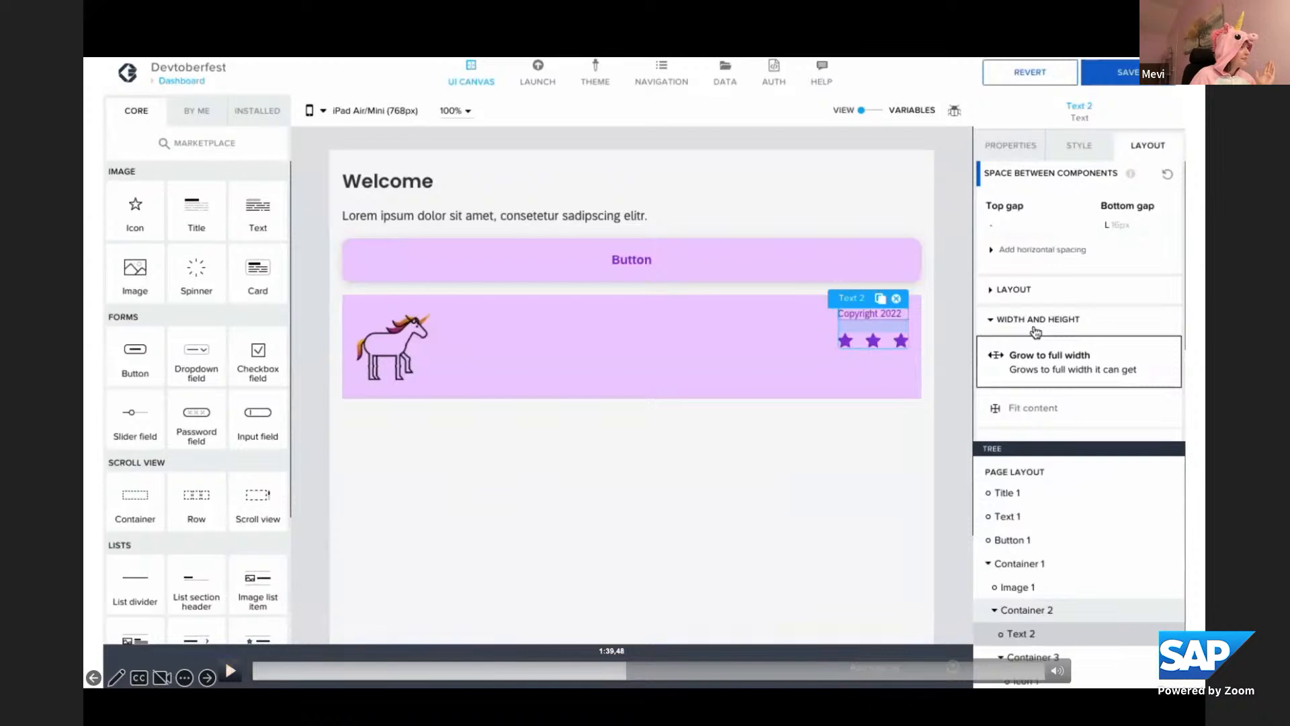
left_click(612, 670)
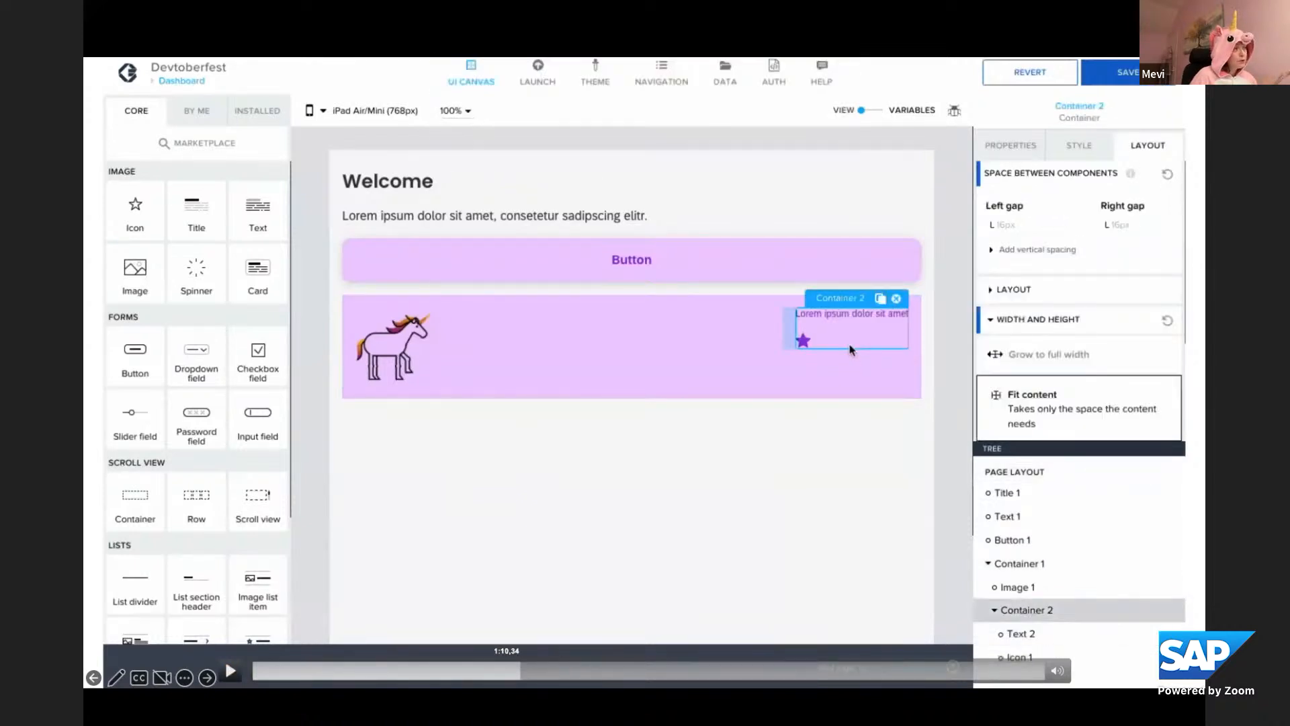
key("space")
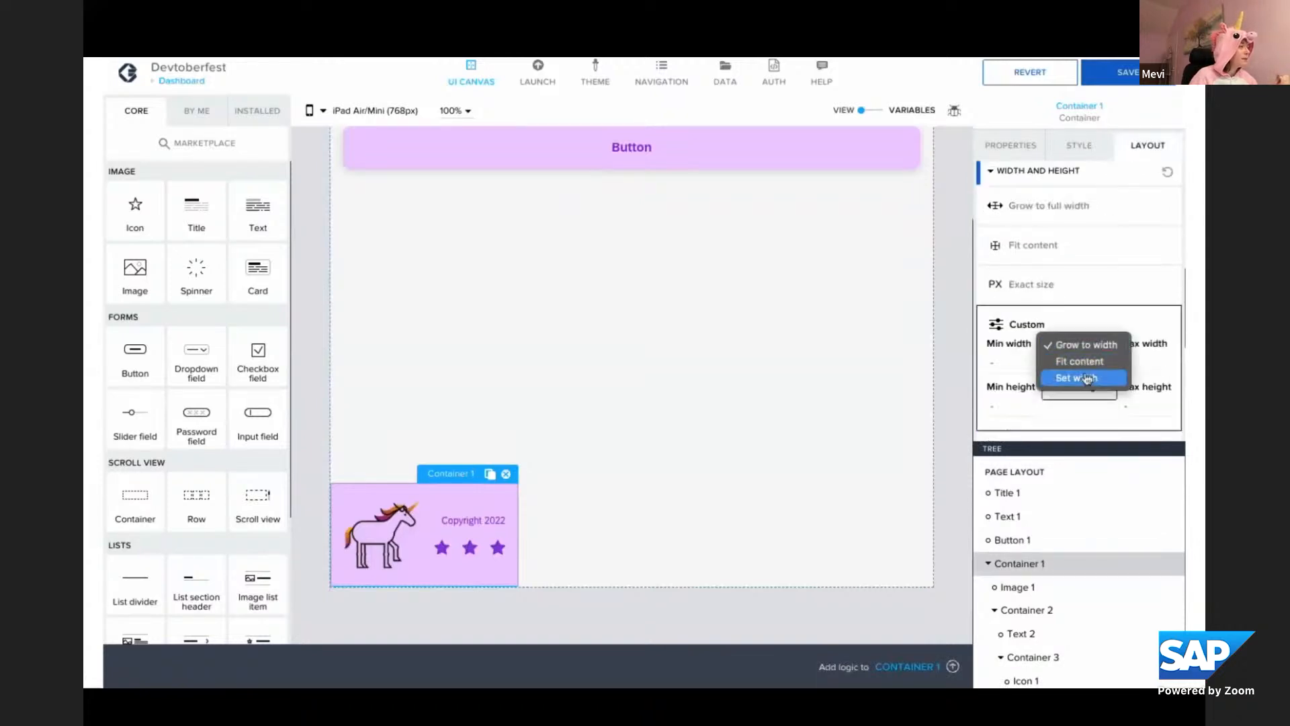
Switch the outer container's custom width option to Set width and open its width value for editing
left_click(1085, 379)
left_click(1076, 369)
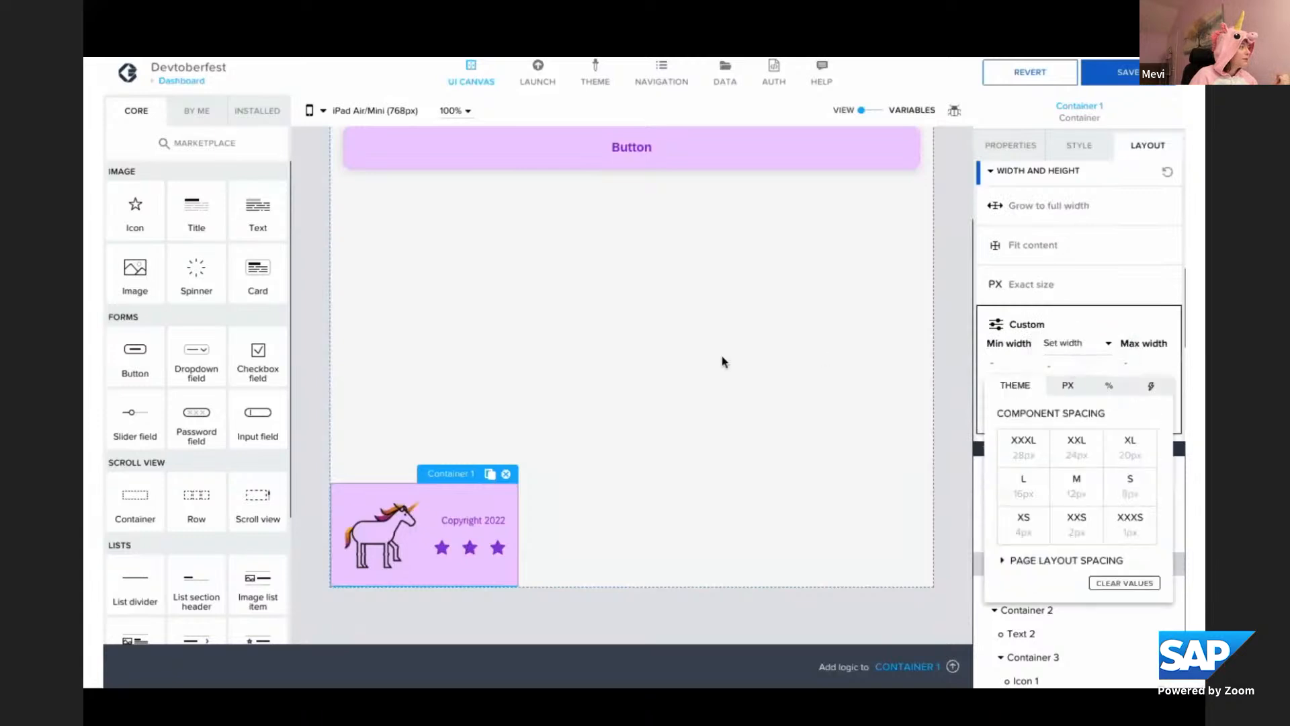
left_click(231, 672)
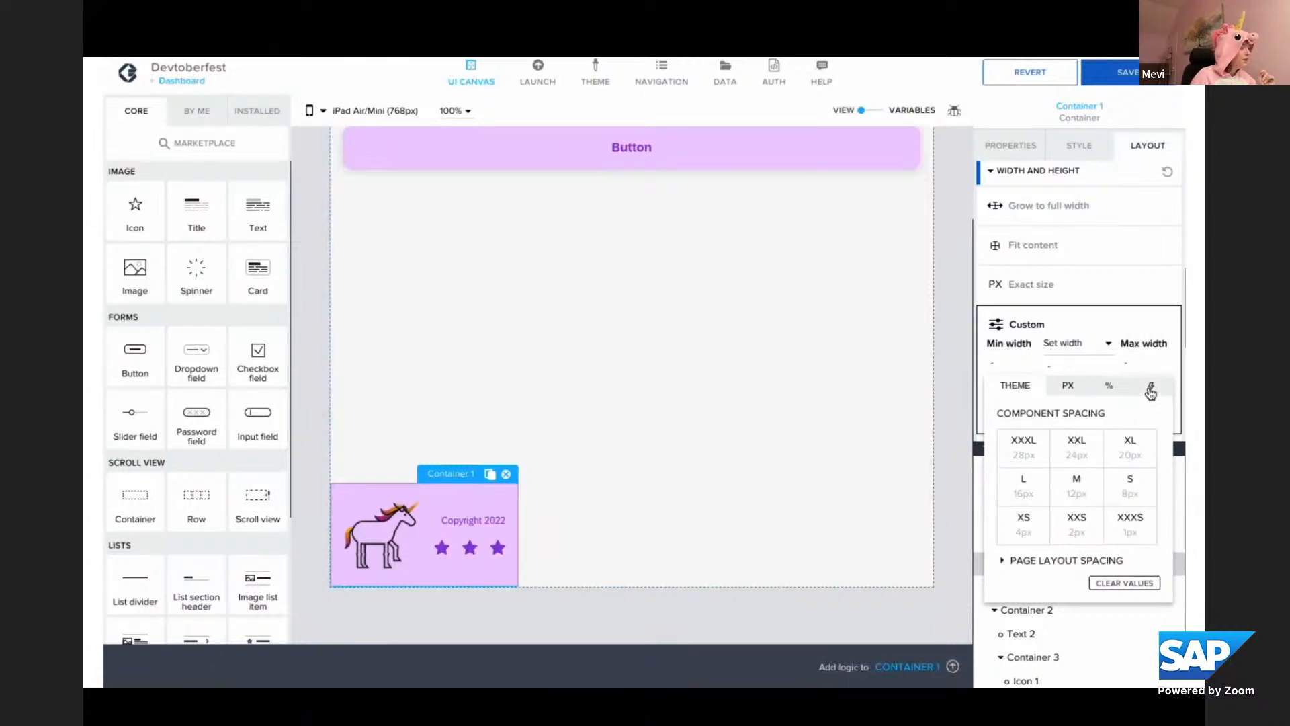
key("Right")
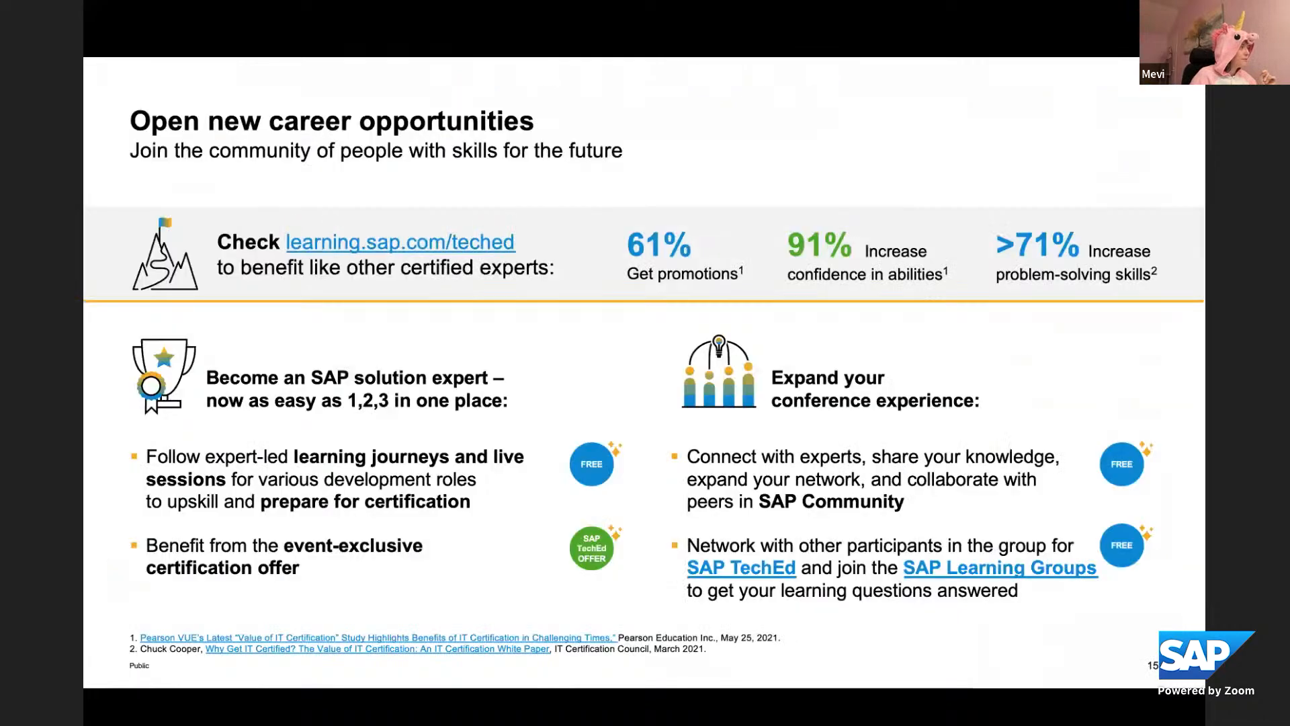
key("Left")
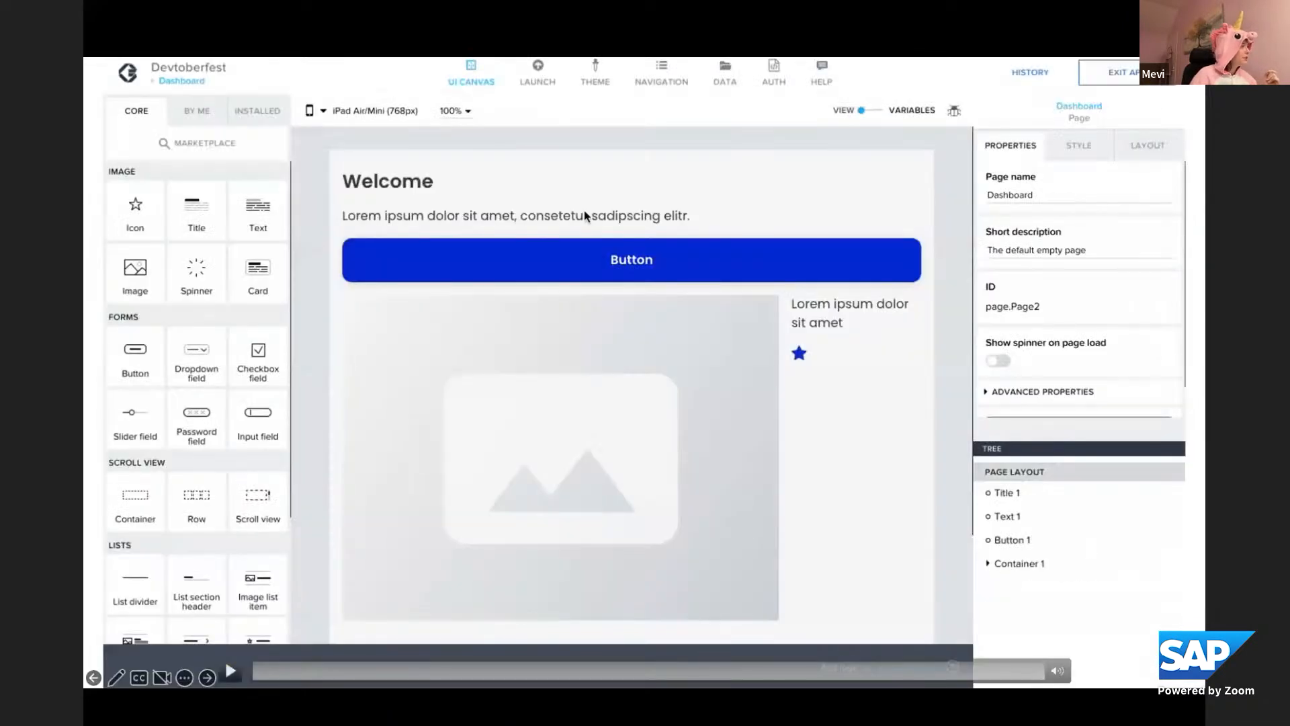
left_click(824, 671)
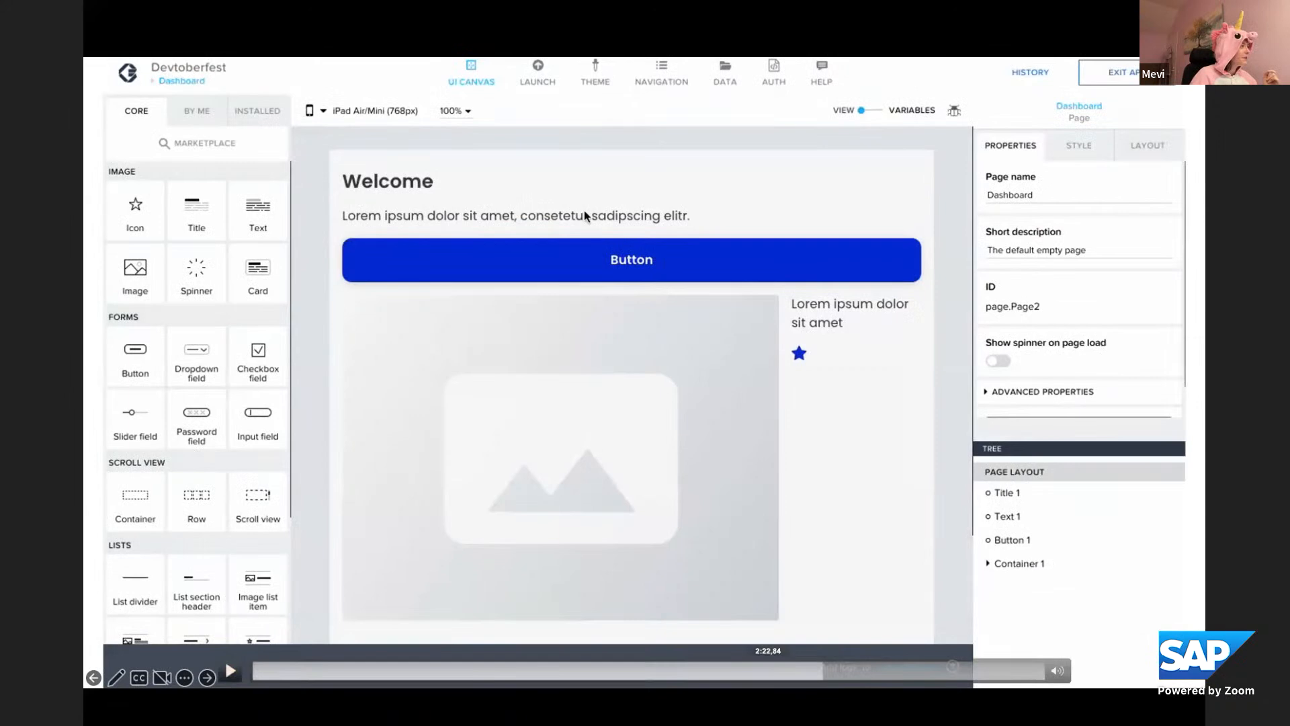
left_click(231, 671)
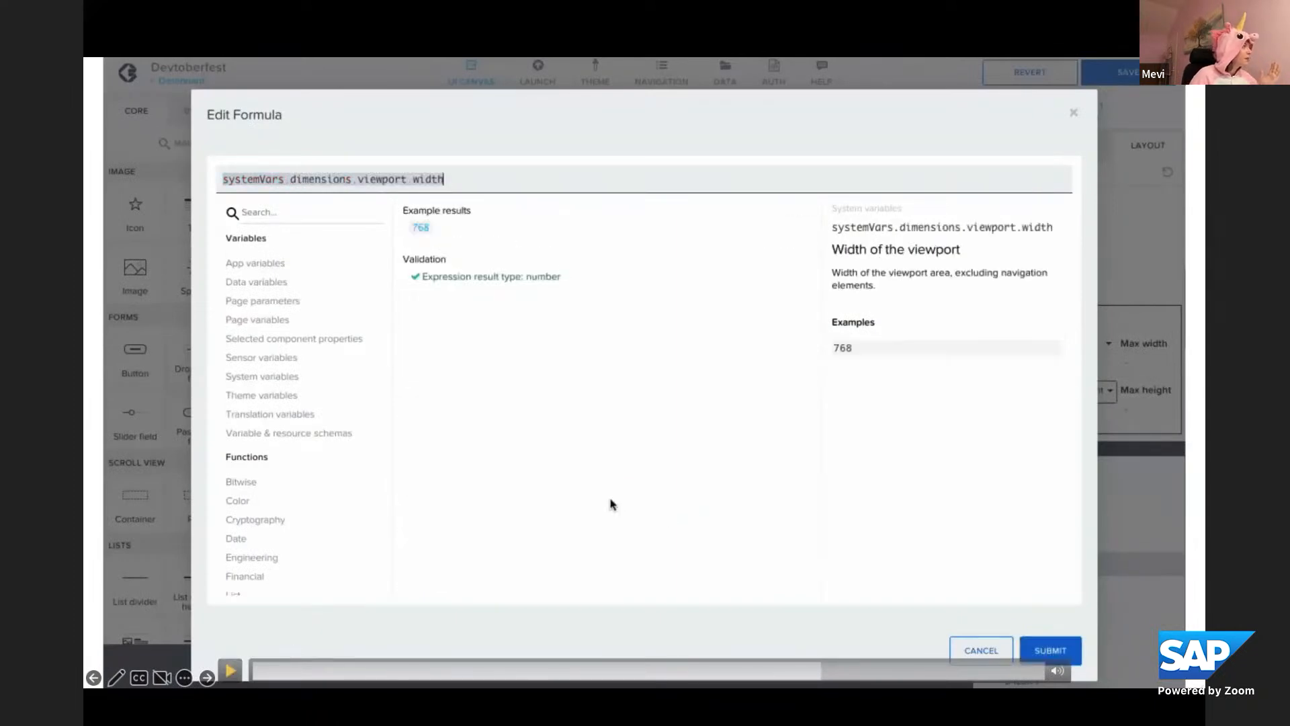
left_click(814, 670)
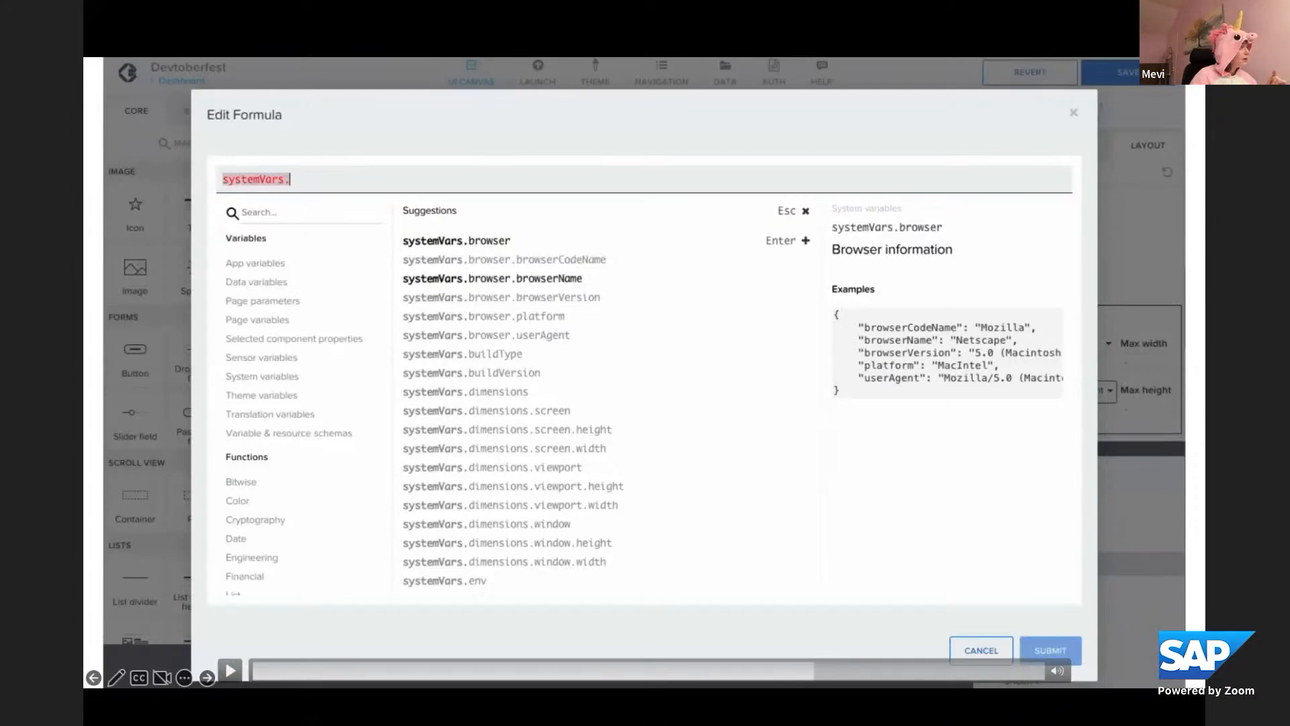
left_click(230, 670)
left_click(230, 670)
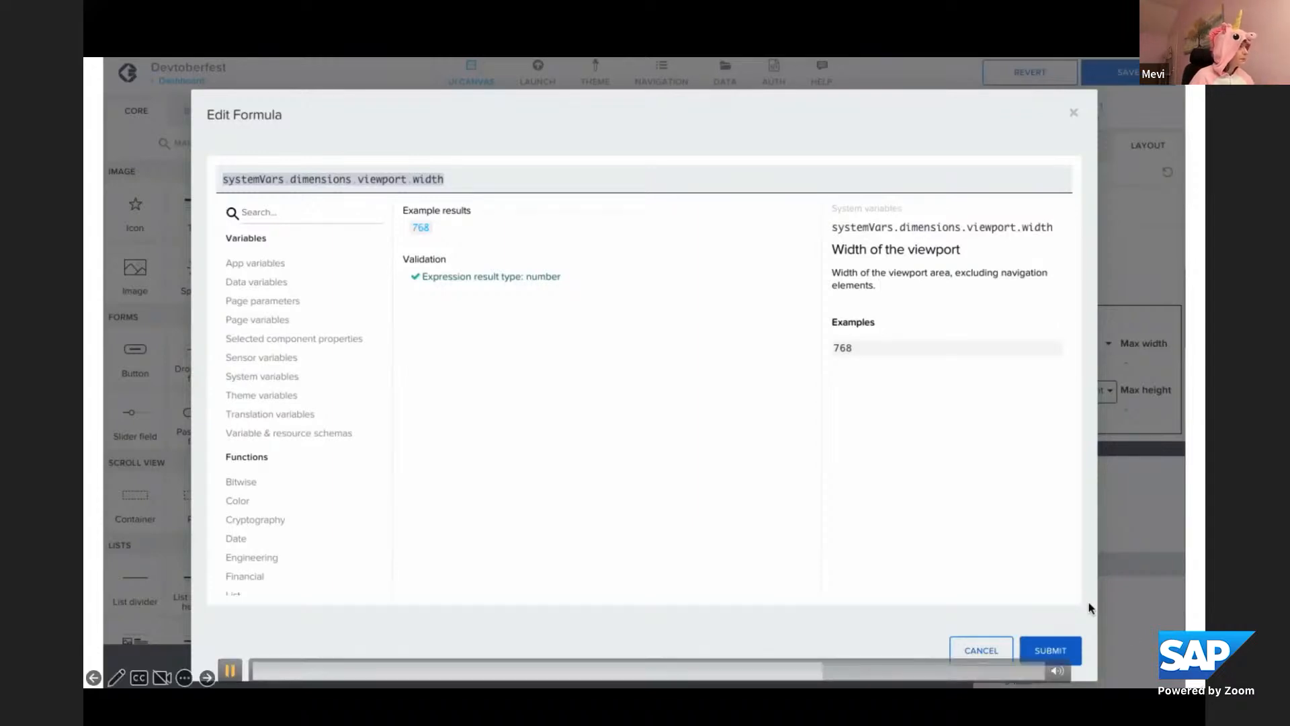
Bind the outer container's width to the formula systemVars.dimensions.viewport.width and save the app
left_click(1064, 653)
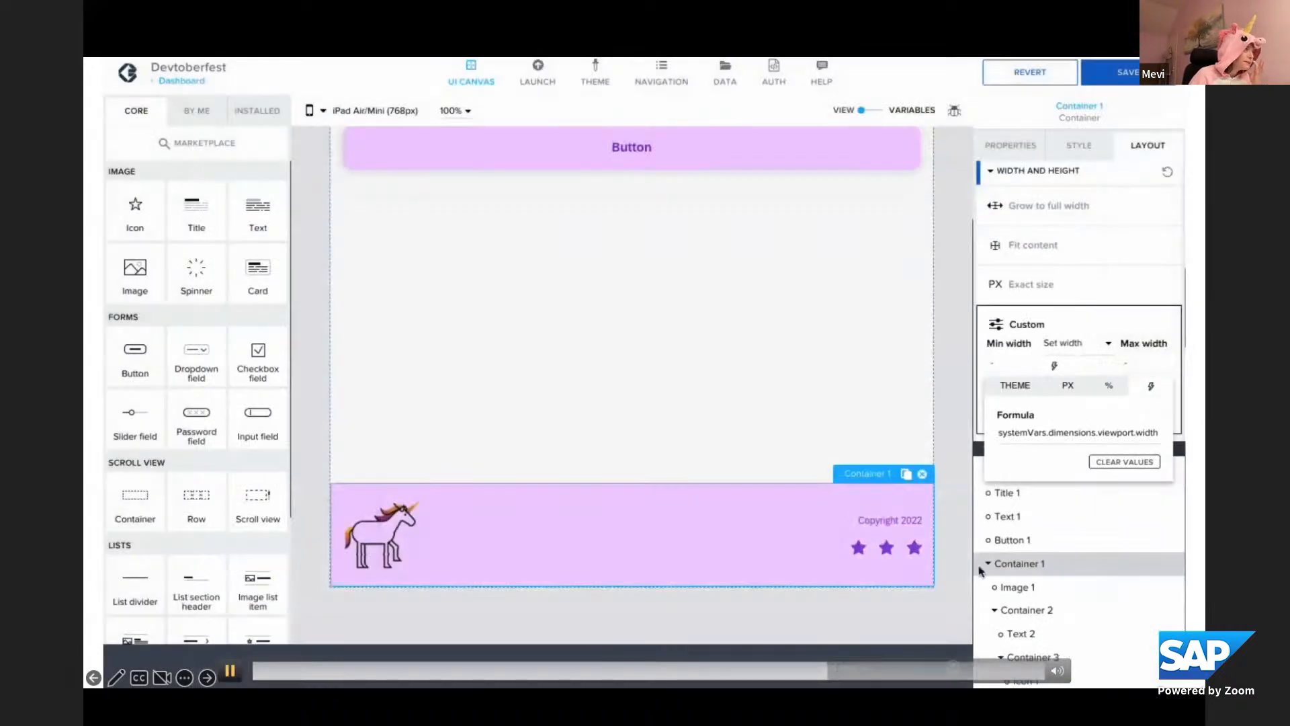
left_click(877, 396)
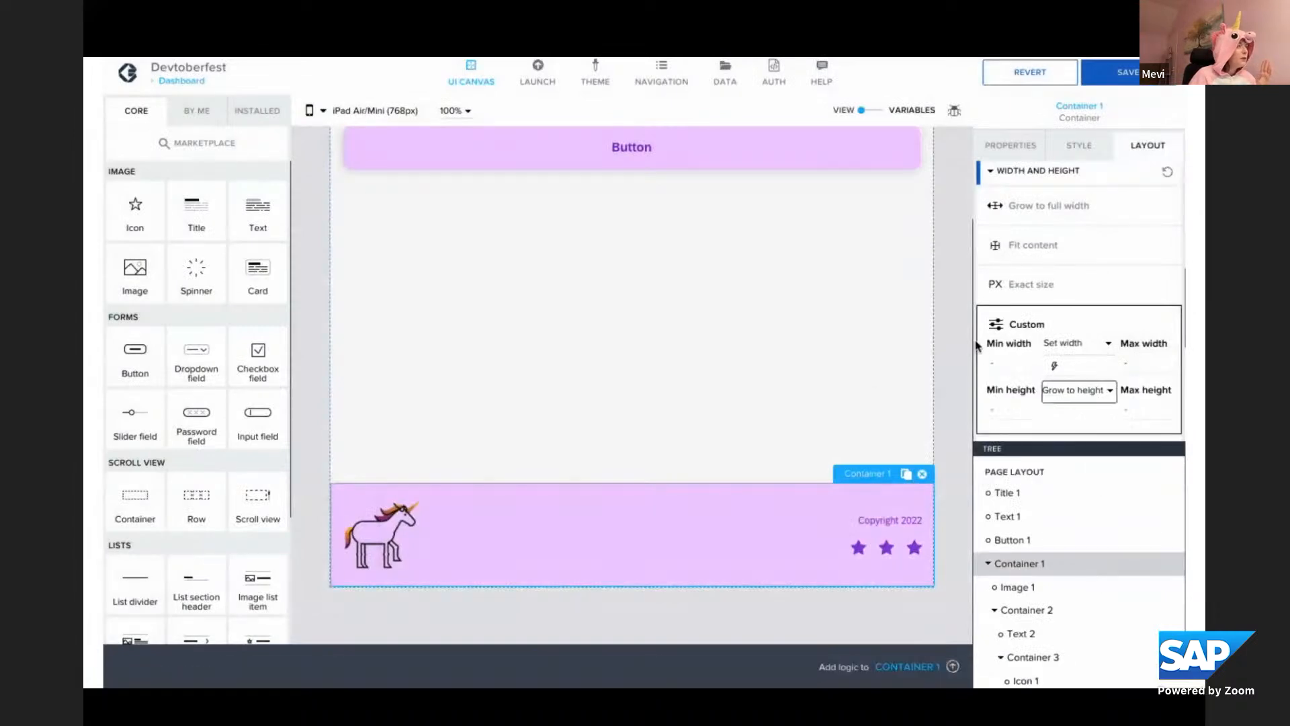
left_click(1115, 79)
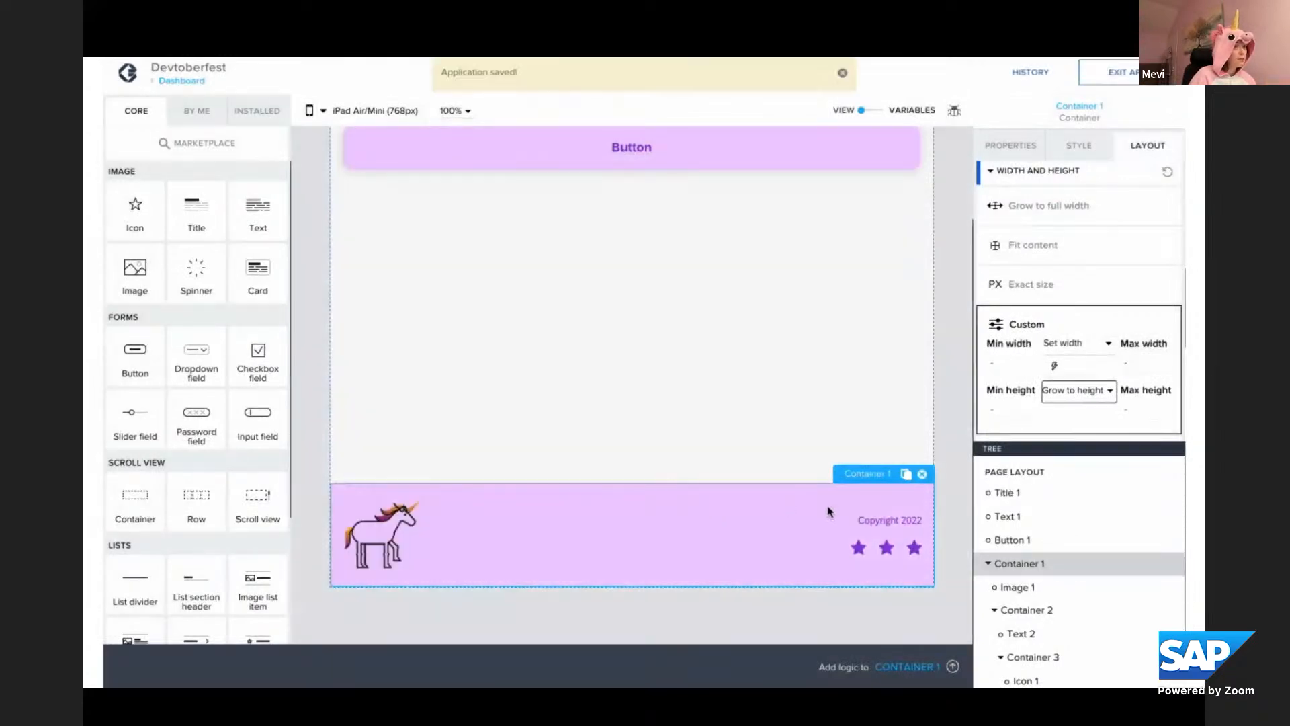
Copy the footer container from the Dashboard, paste it onto the Empty page, and save the app
key("ctrl+c")
left_click(181, 80)
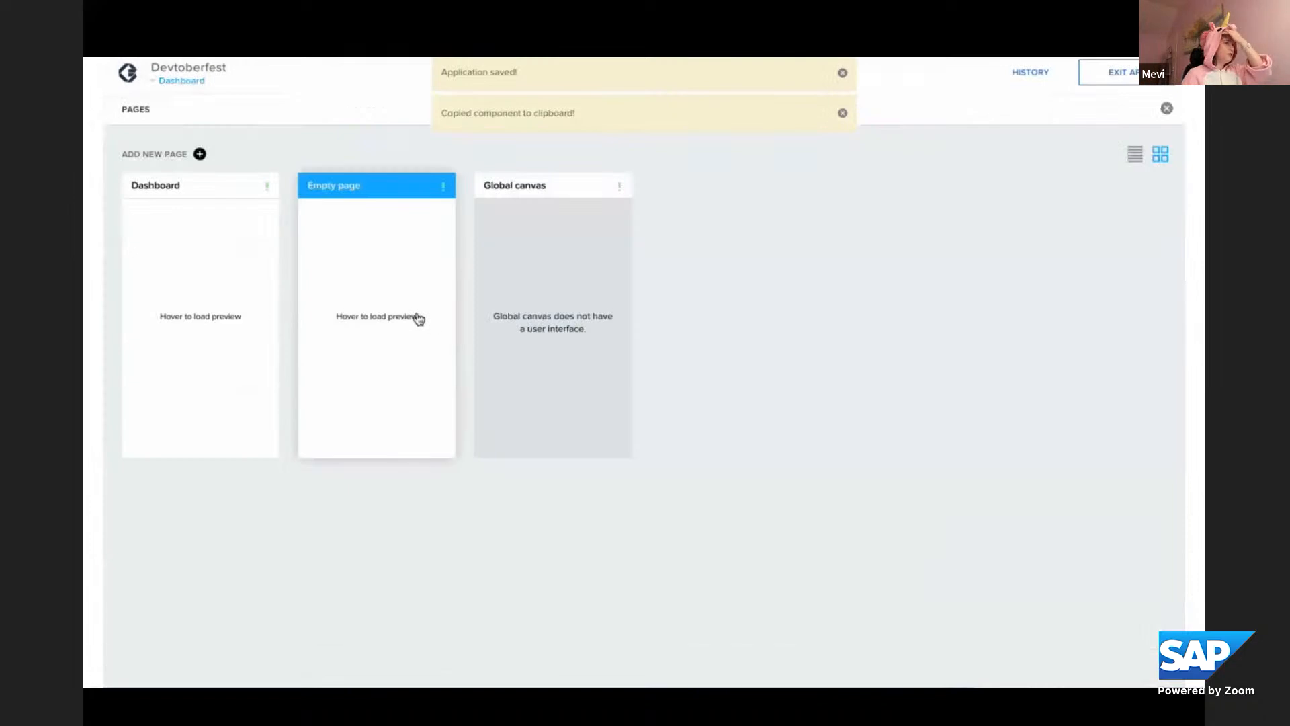
left_click(397, 312)
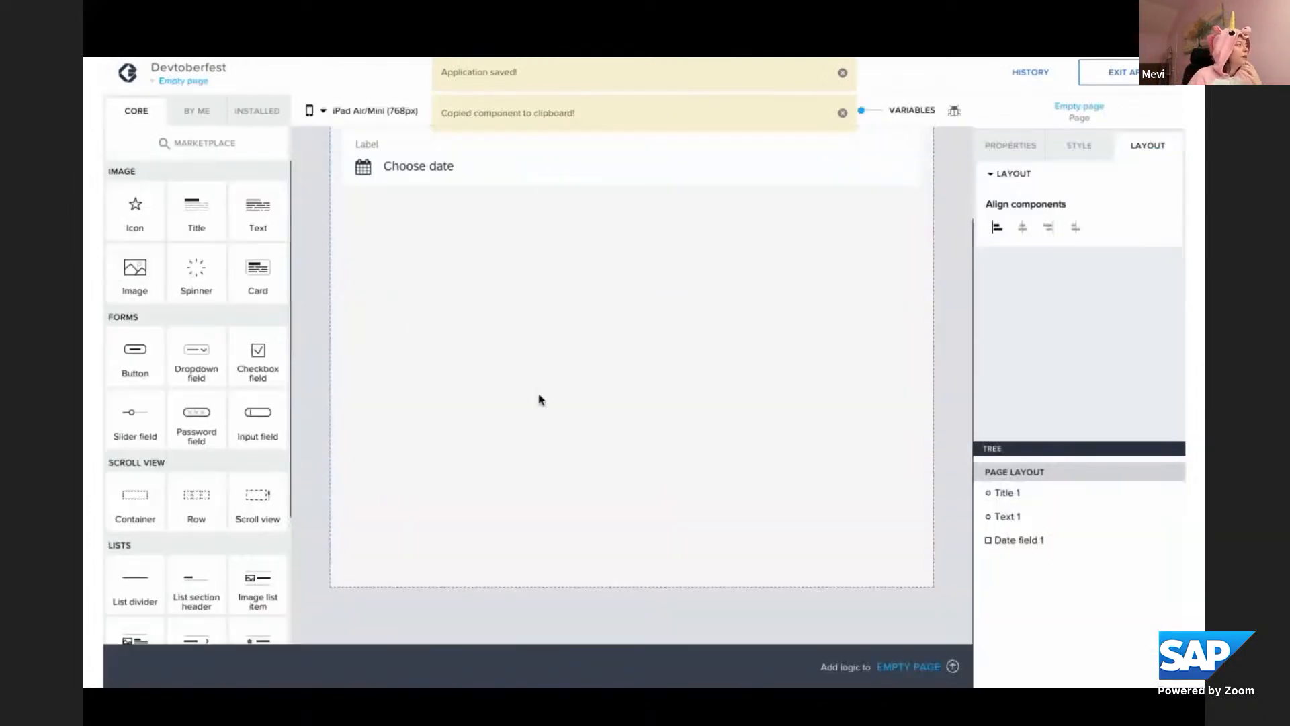
key("ctrl+v")
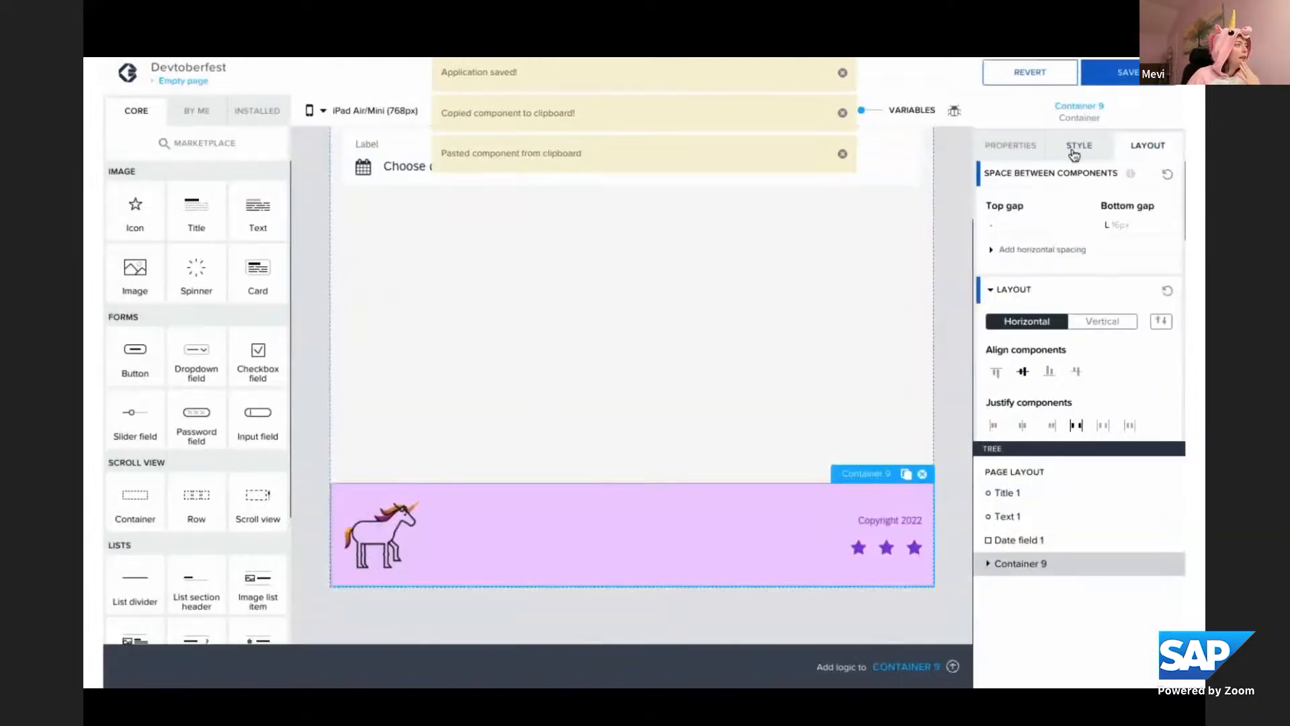
left_click(1133, 71)
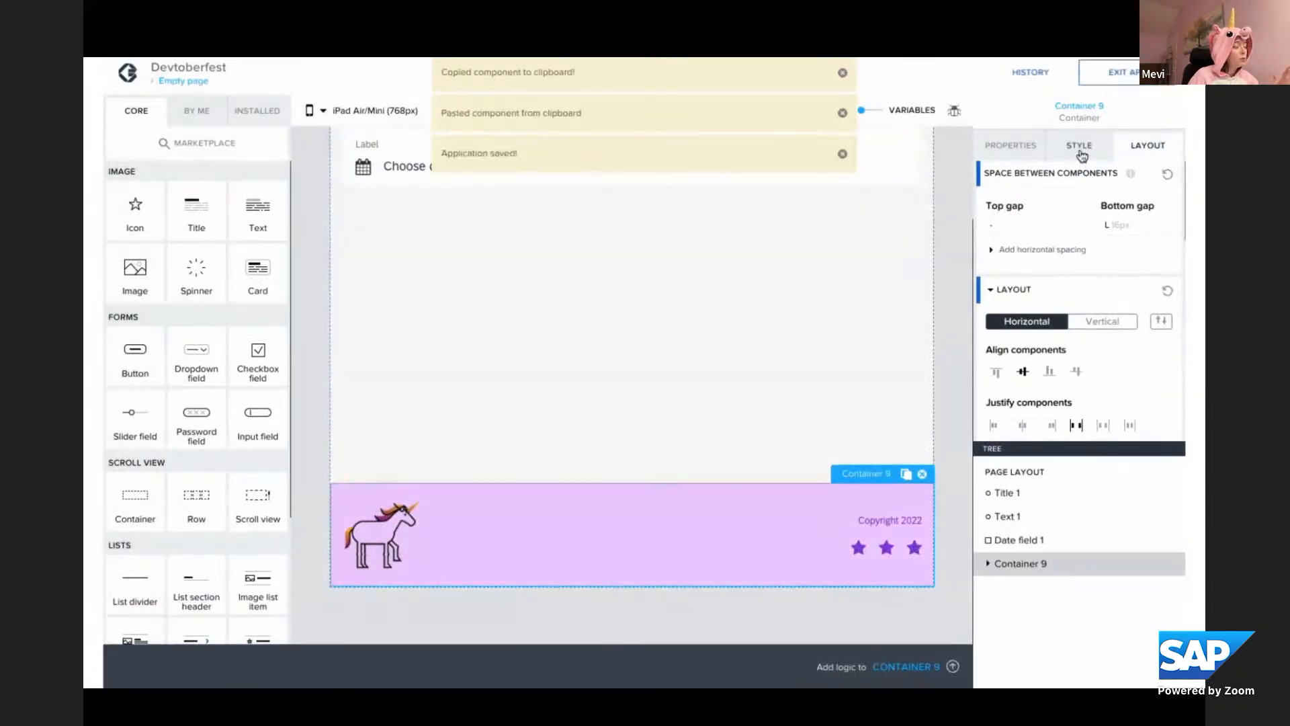
Change the Footer style class's background color to Level 1 background, overwrite the class with it, and save the app
left_click(1080, 147)
left_click(1161, 360)
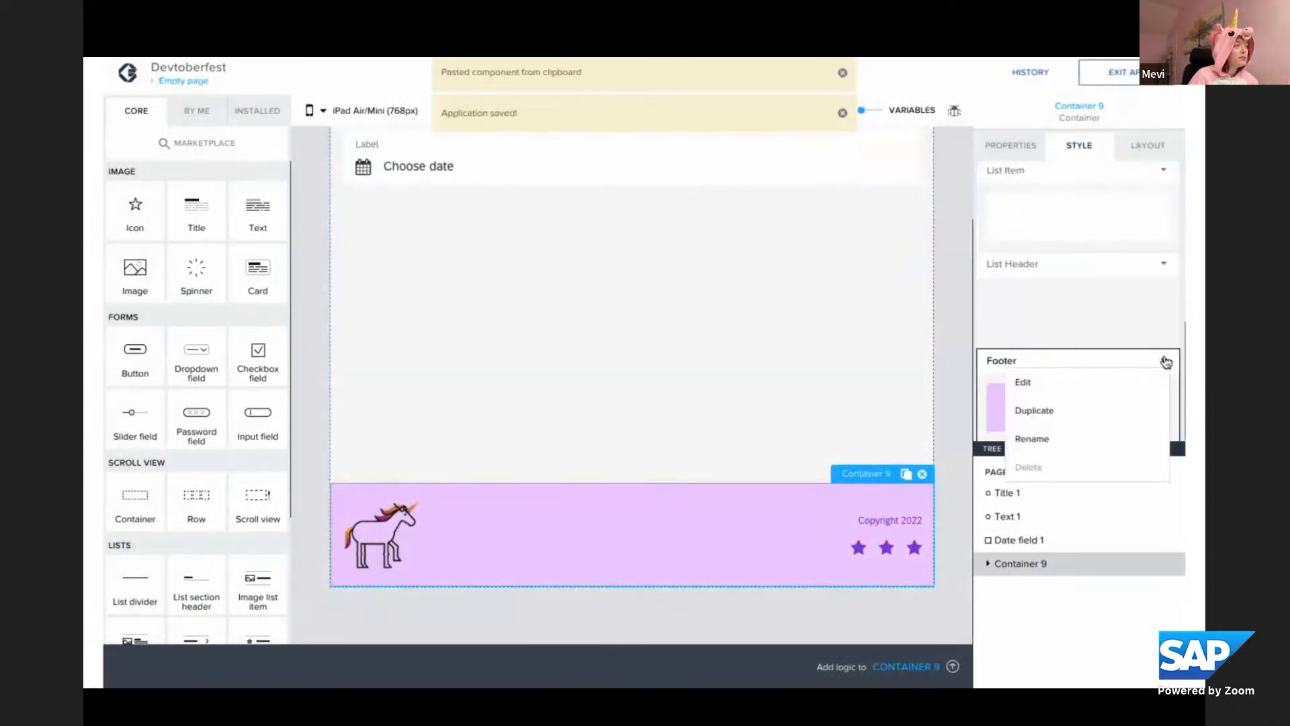
left_click(1098, 381)
scroll(1098, 381, "up", 1)
left_click(1075, 295)
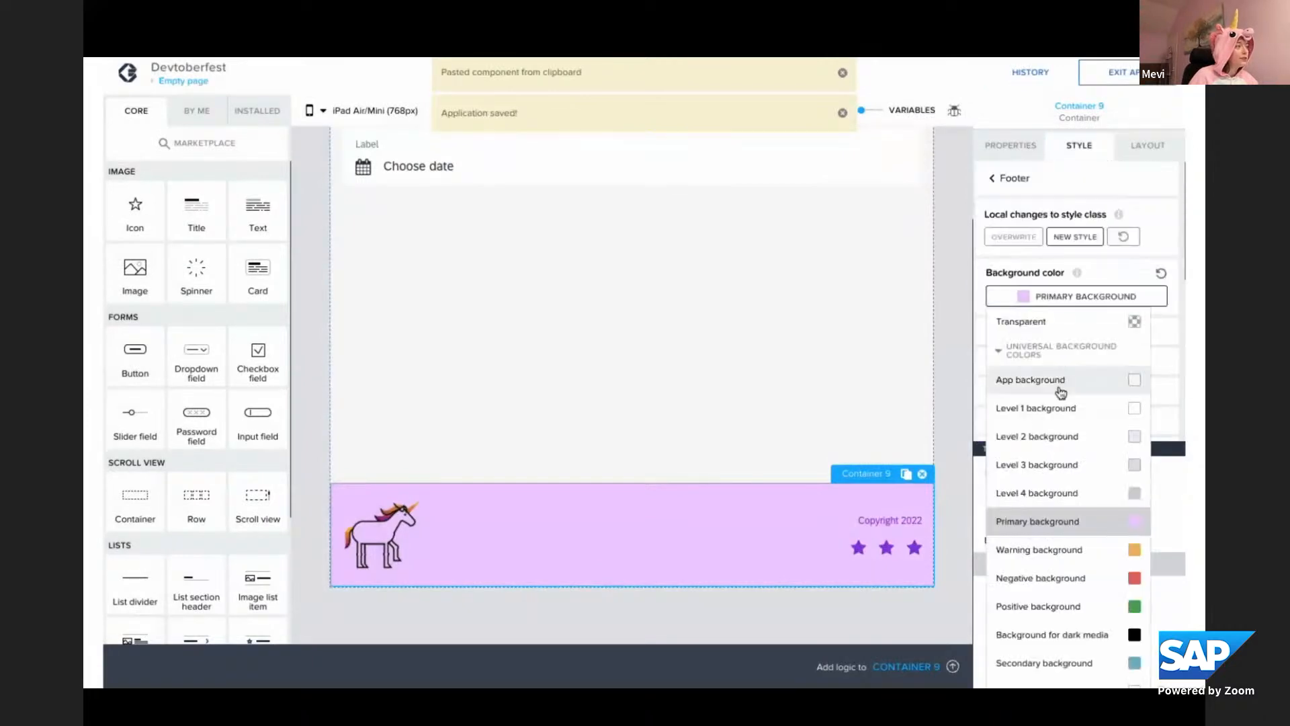
left_click(1057, 408)
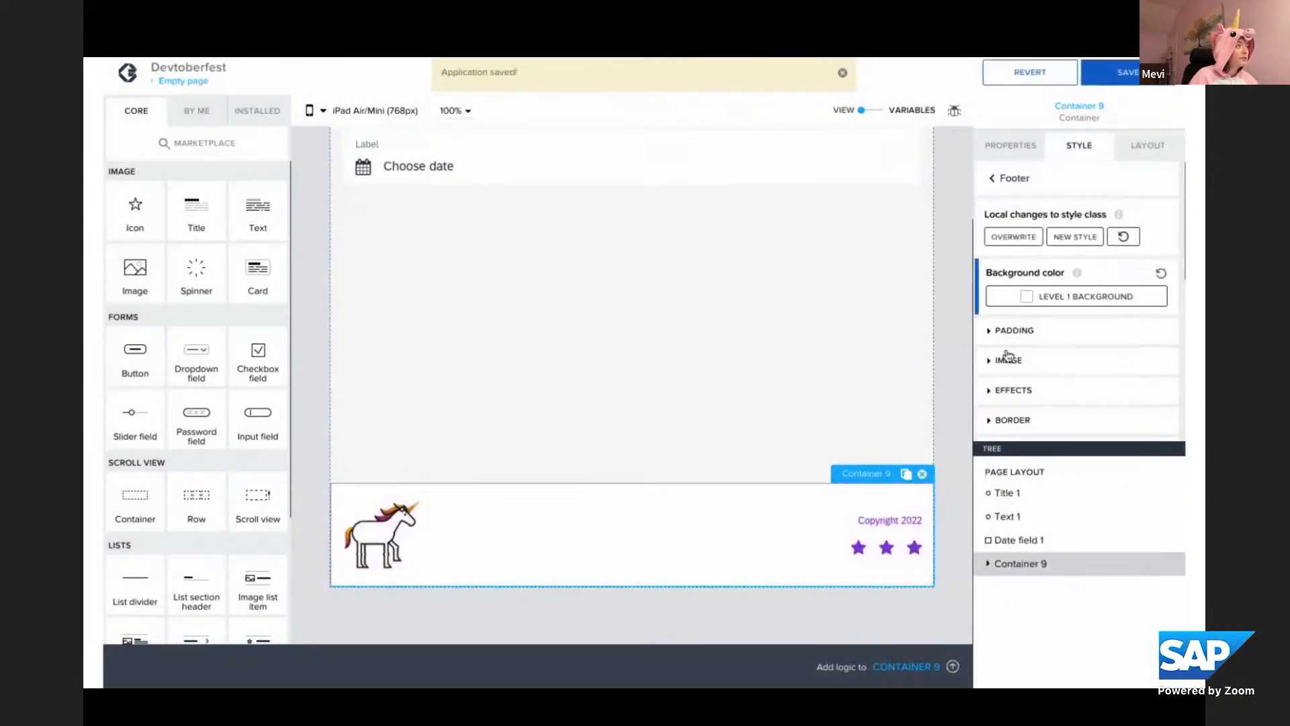
left_click(1001, 239)
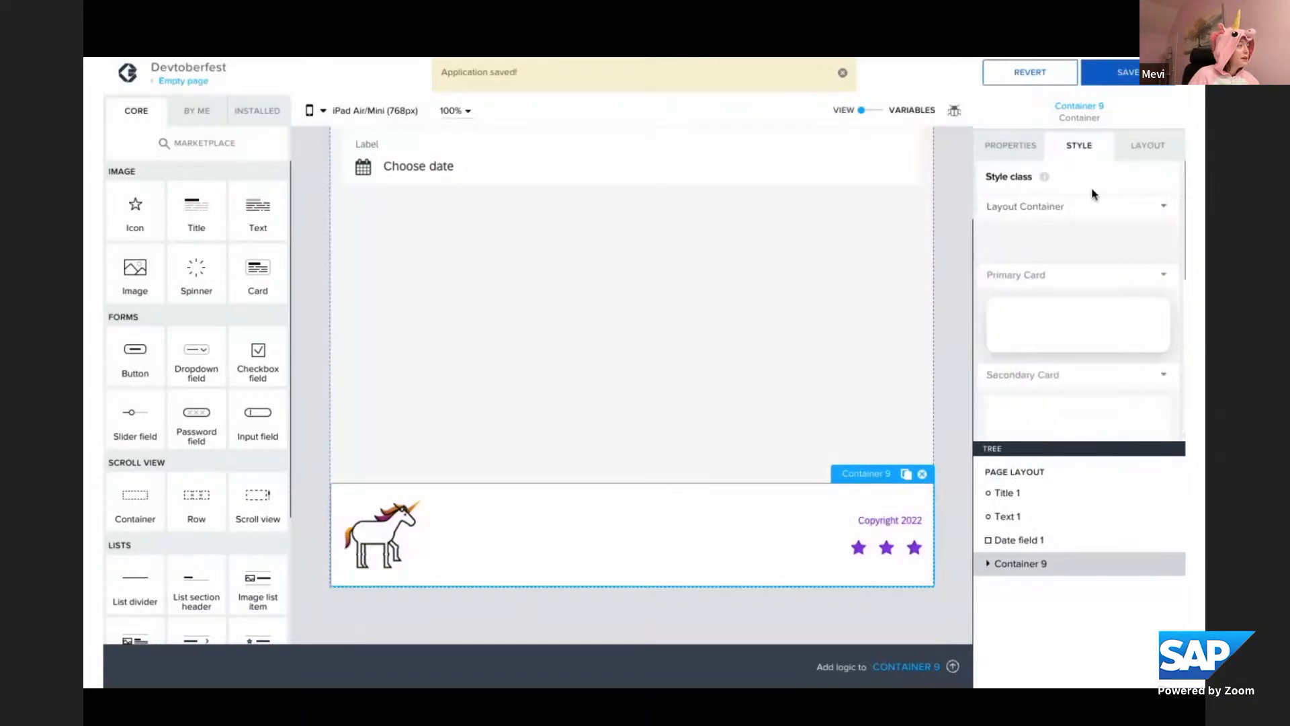
left_click(1113, 90)
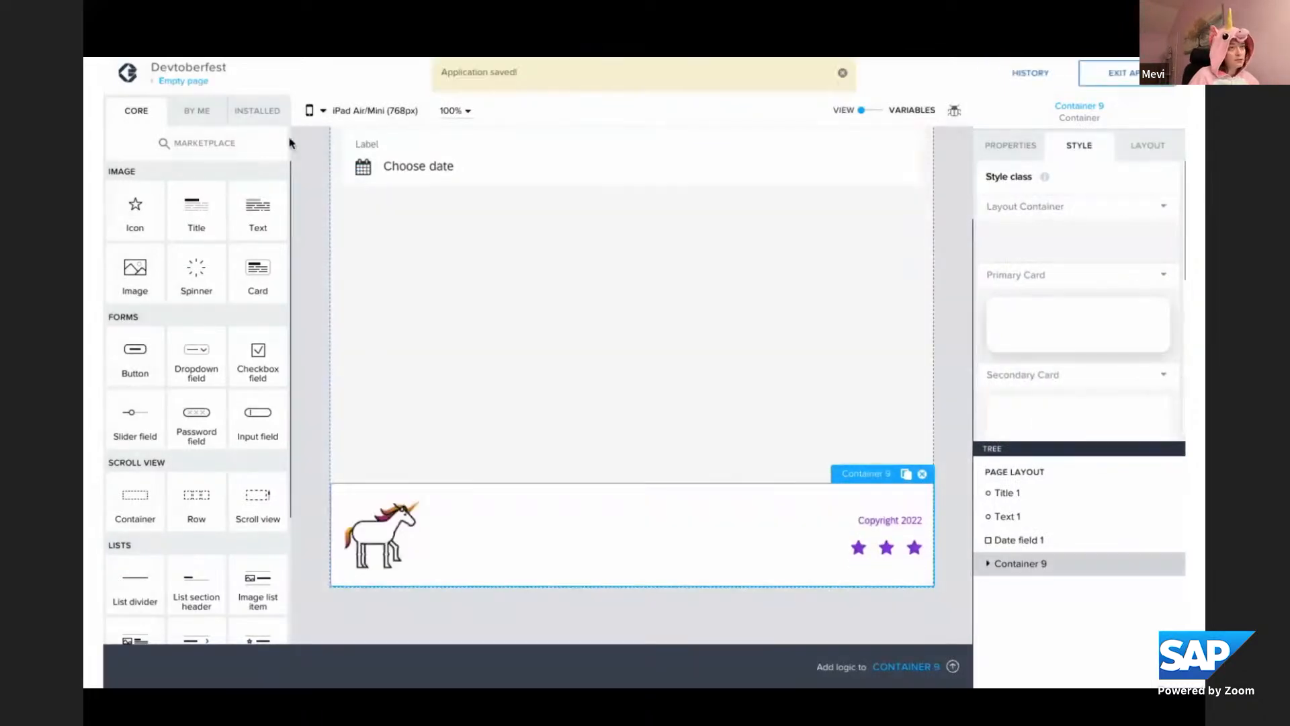
Return to the Dashboard page and check its footer against the updated Footer style class
left_click(203, 90)
left_click(208, 313)
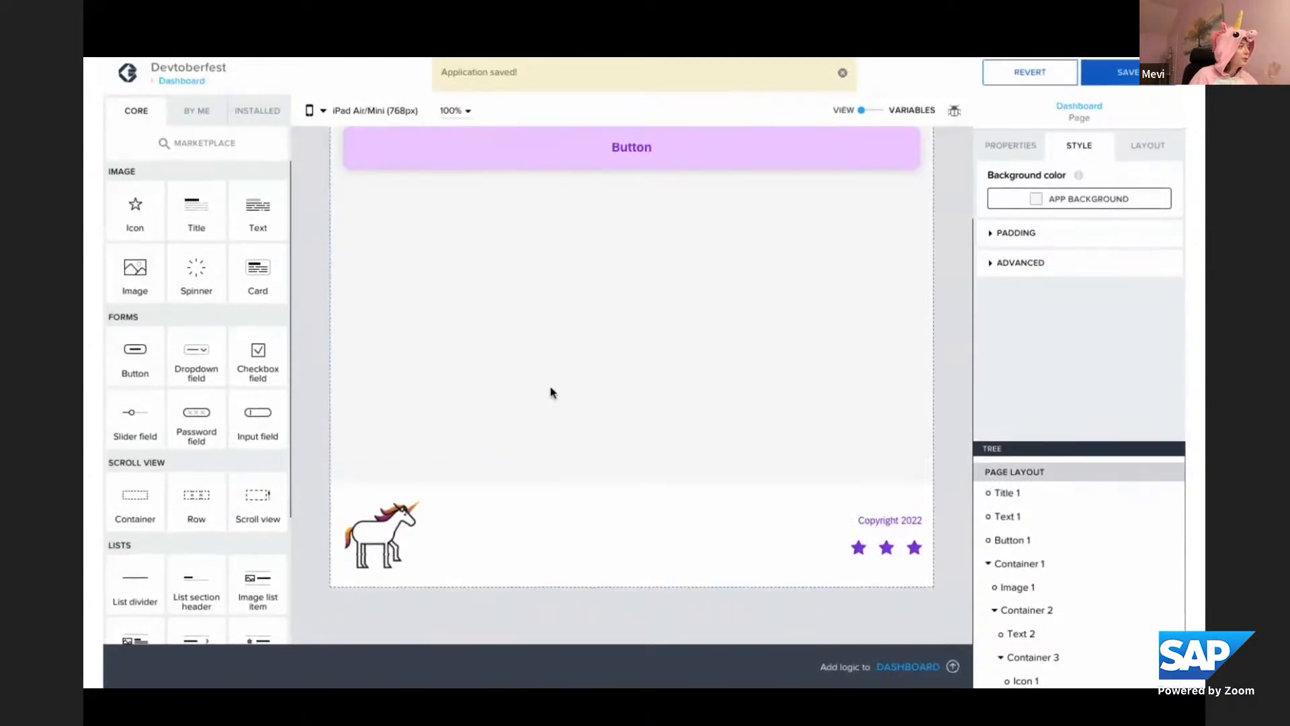
scroll(551, 391, "up", 2)
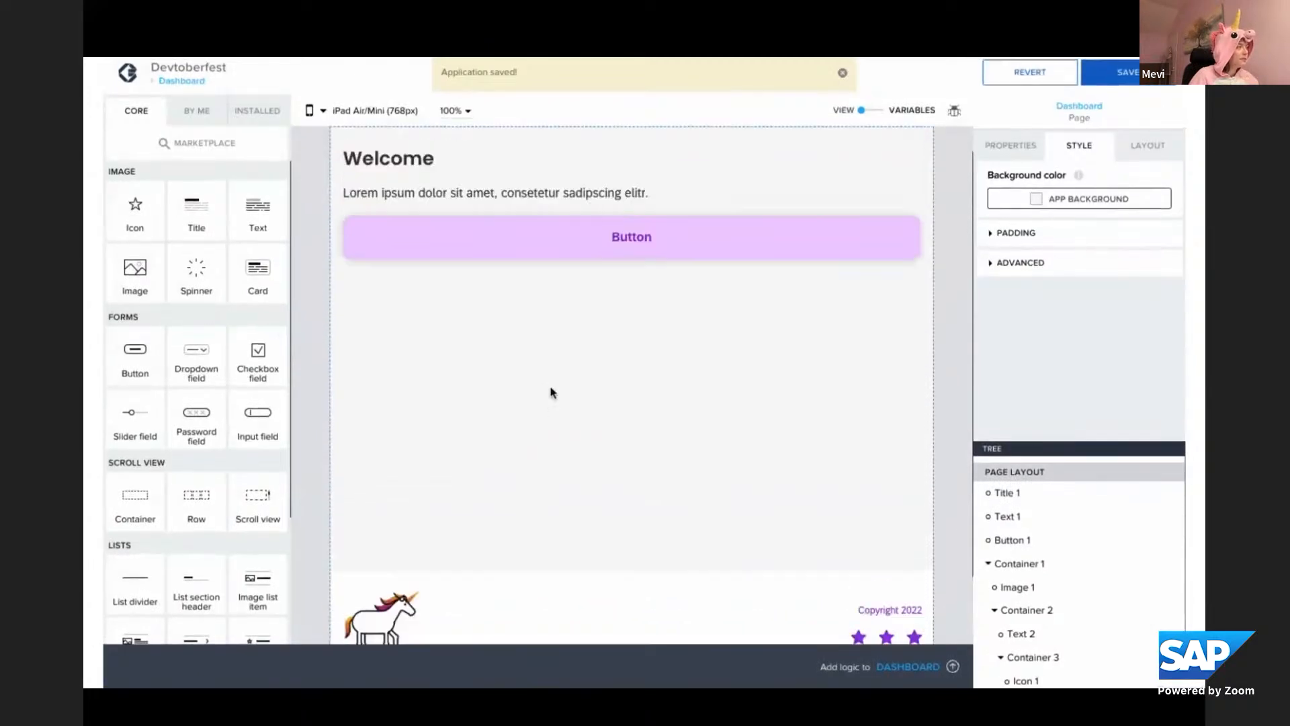
left_click(842, 73)
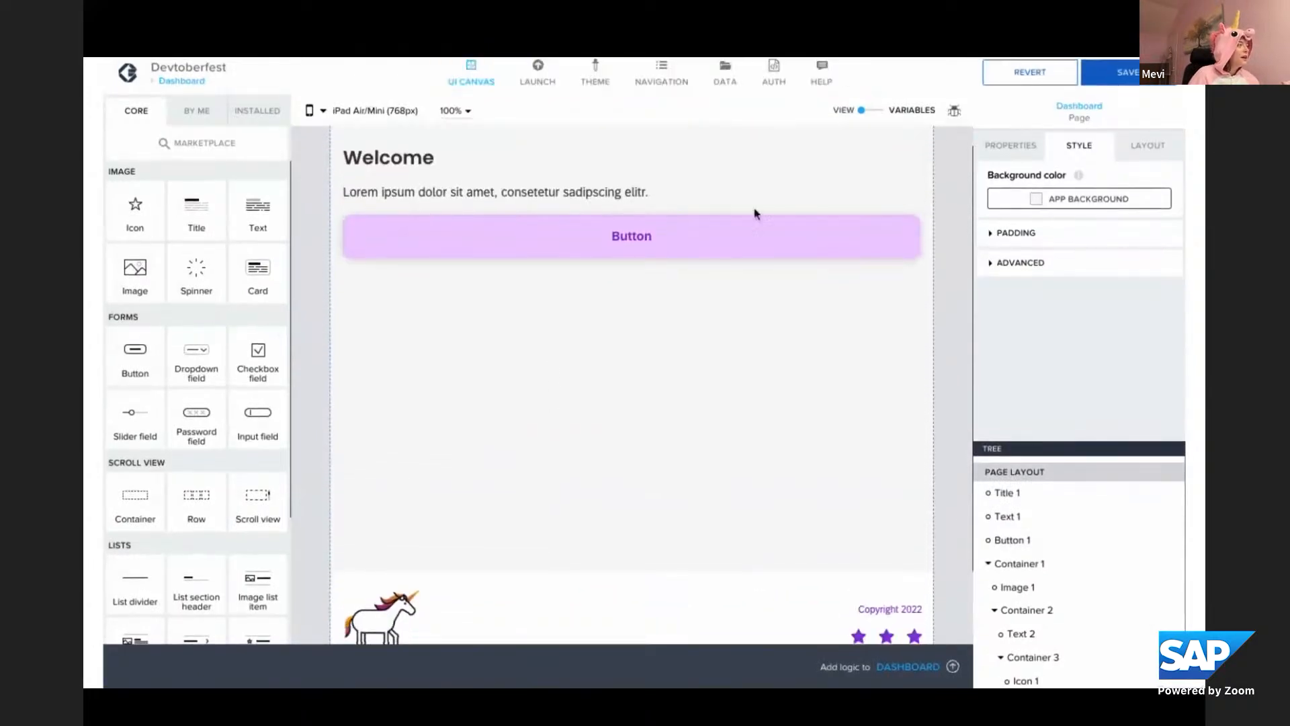
Change the theme's Primary content palette color to turquoise #00D0DC
left_click(598, 79)
left_click(140, 149)
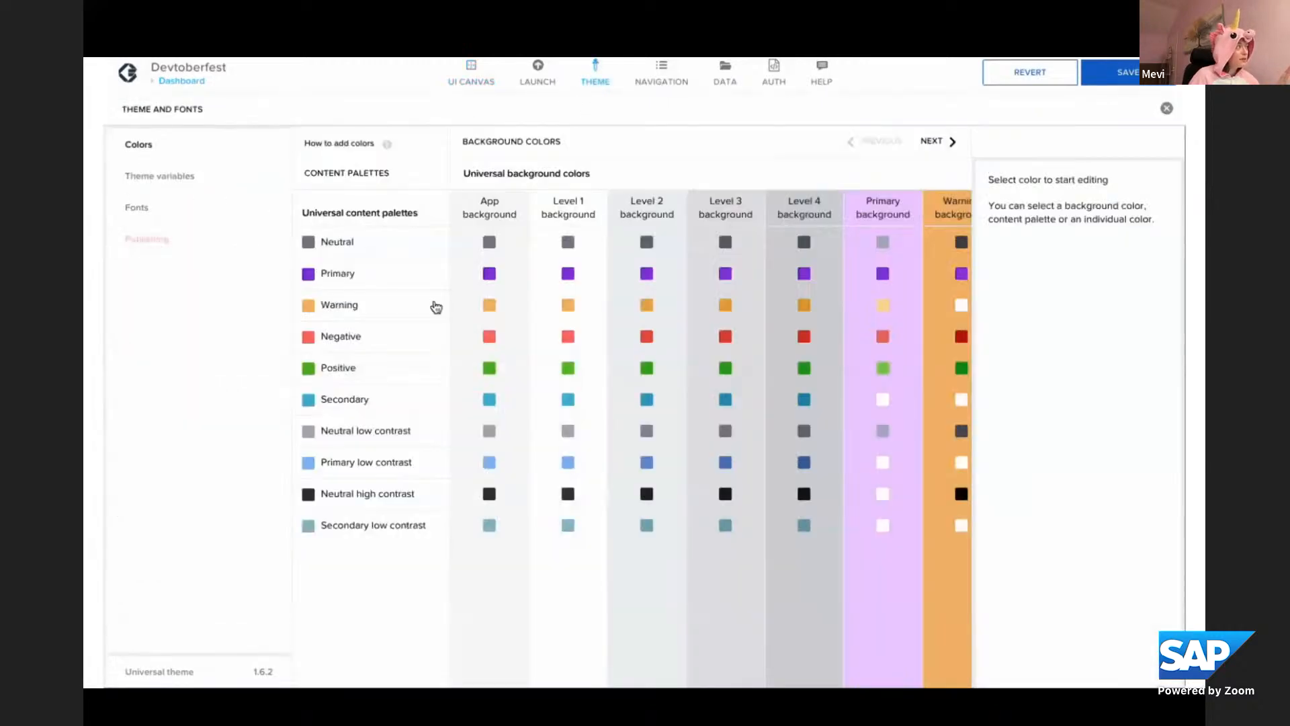
left_click(377, 275)
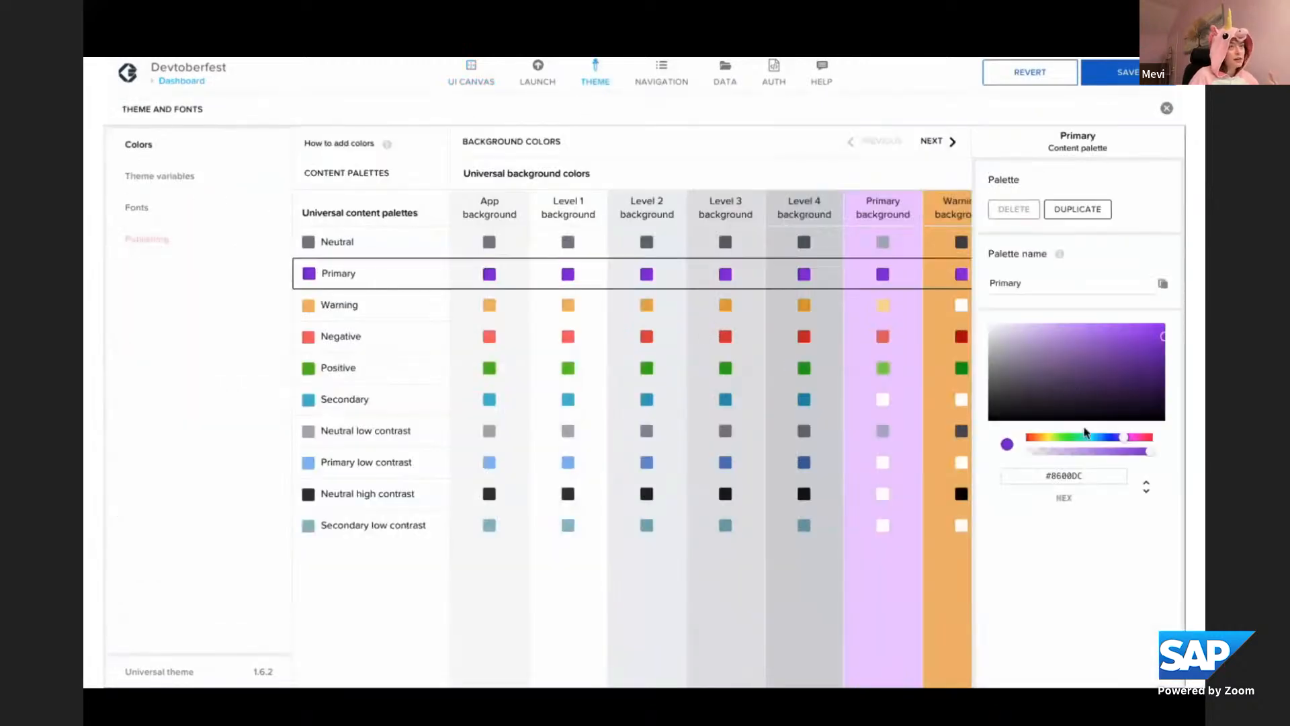
left_click(1091, 438)
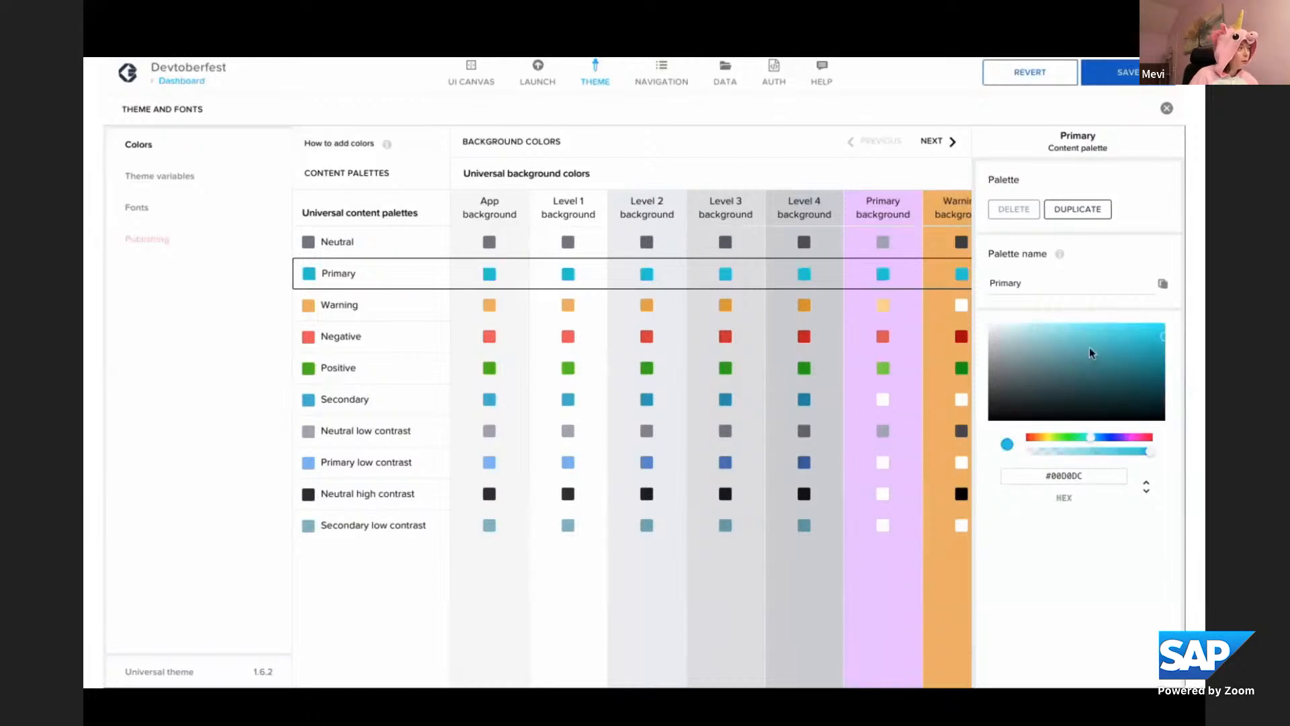
Change the theme's Primary background color to light turquoise #C3FCFF and close the theme settings
left_click(912, 201)
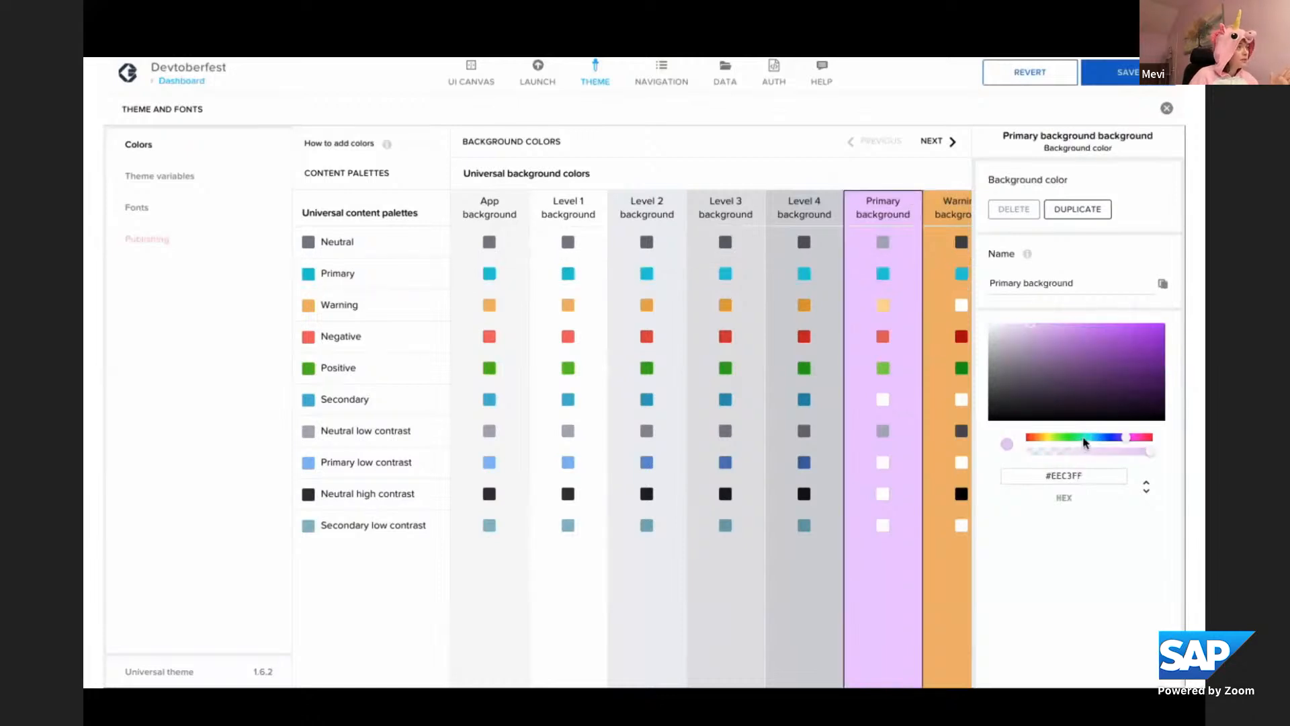
left_click(1089, 437)
left_click_drag(1090, 442, 1092, 441)
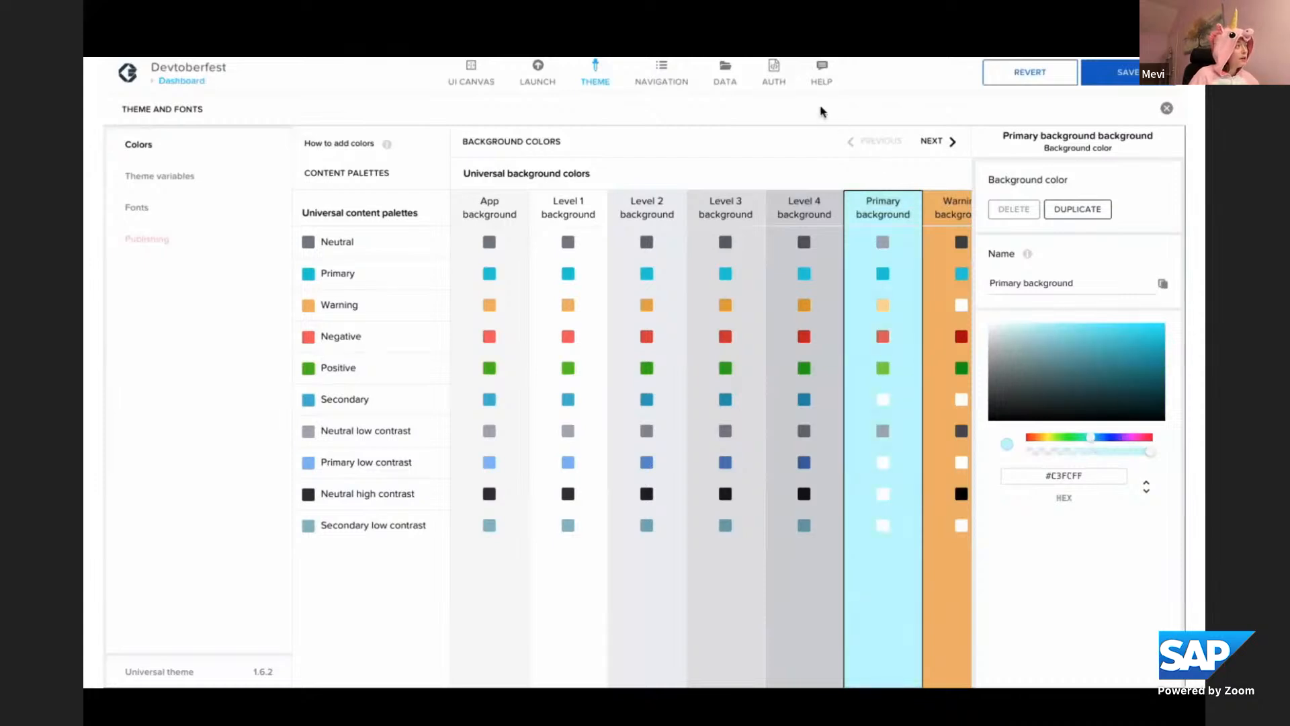
left_click(1166, 108)
Review the button and footer on the Dashboard page in the new theme colors and save the app
scroll(746, 432, "down", 3)
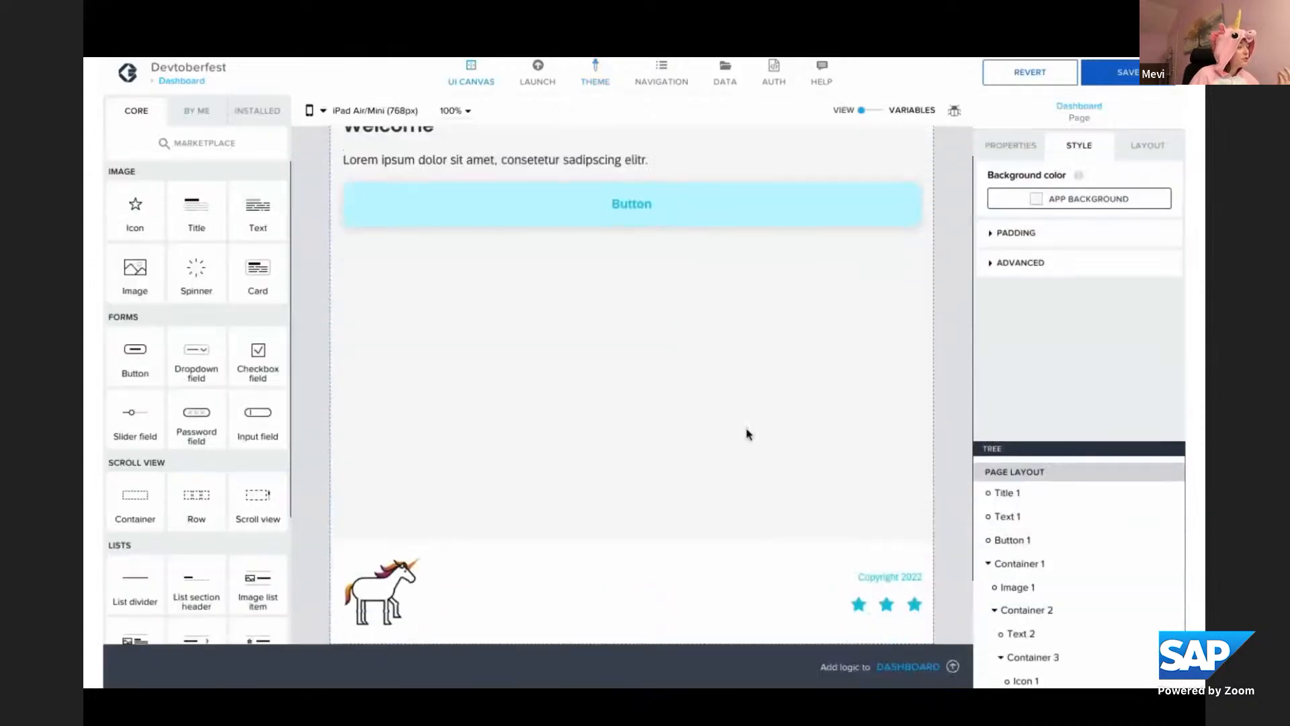
scroll(746, 434, "up", 3)
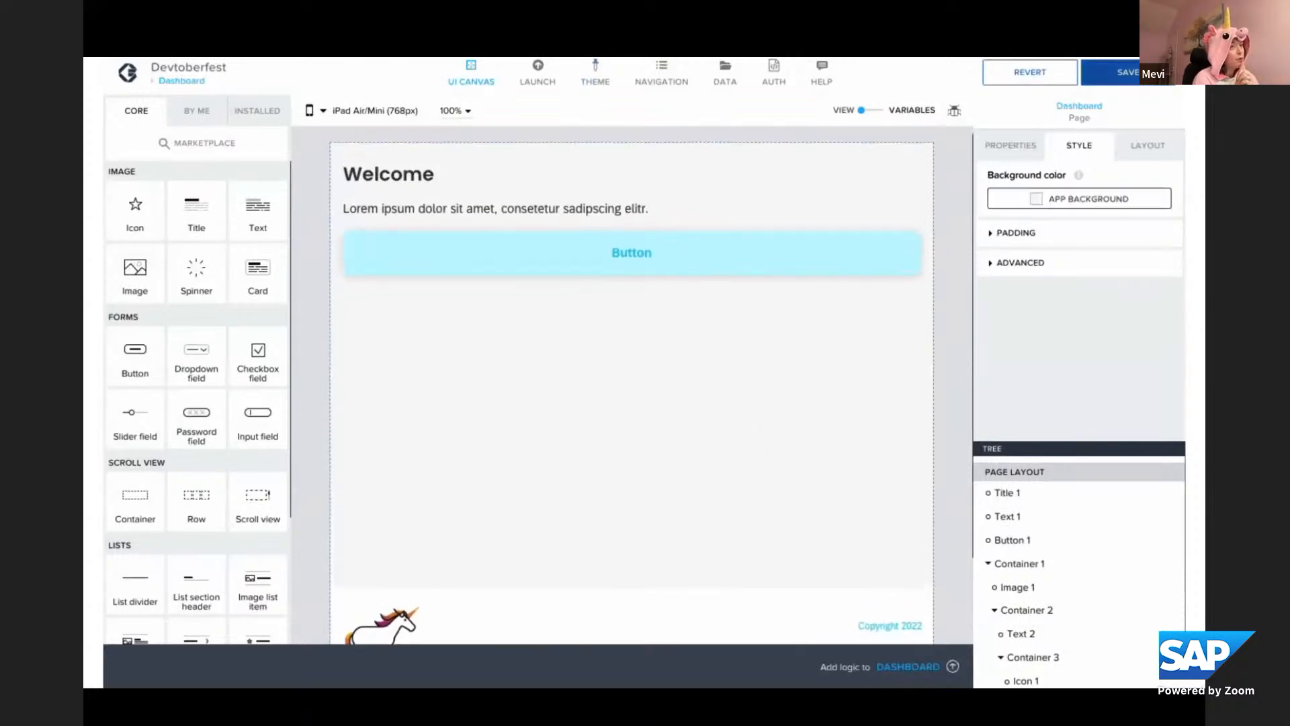
left_click(1136, 73)
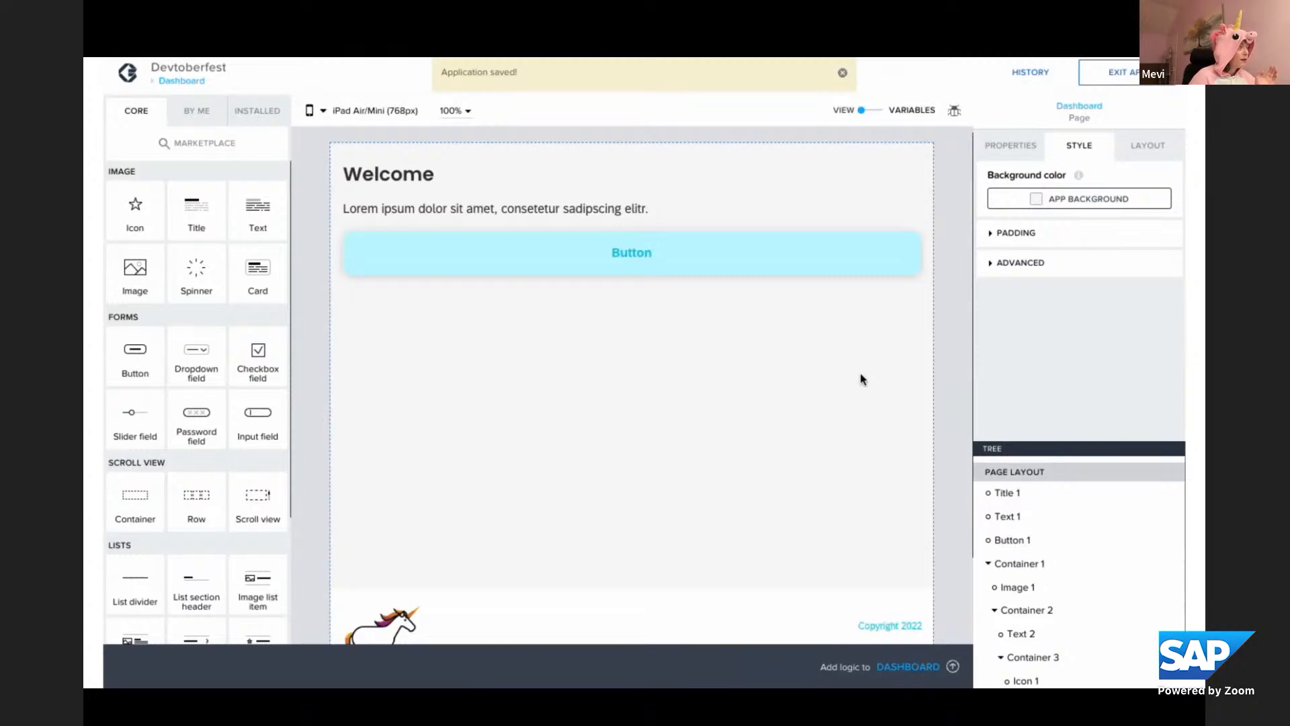
key("Right")
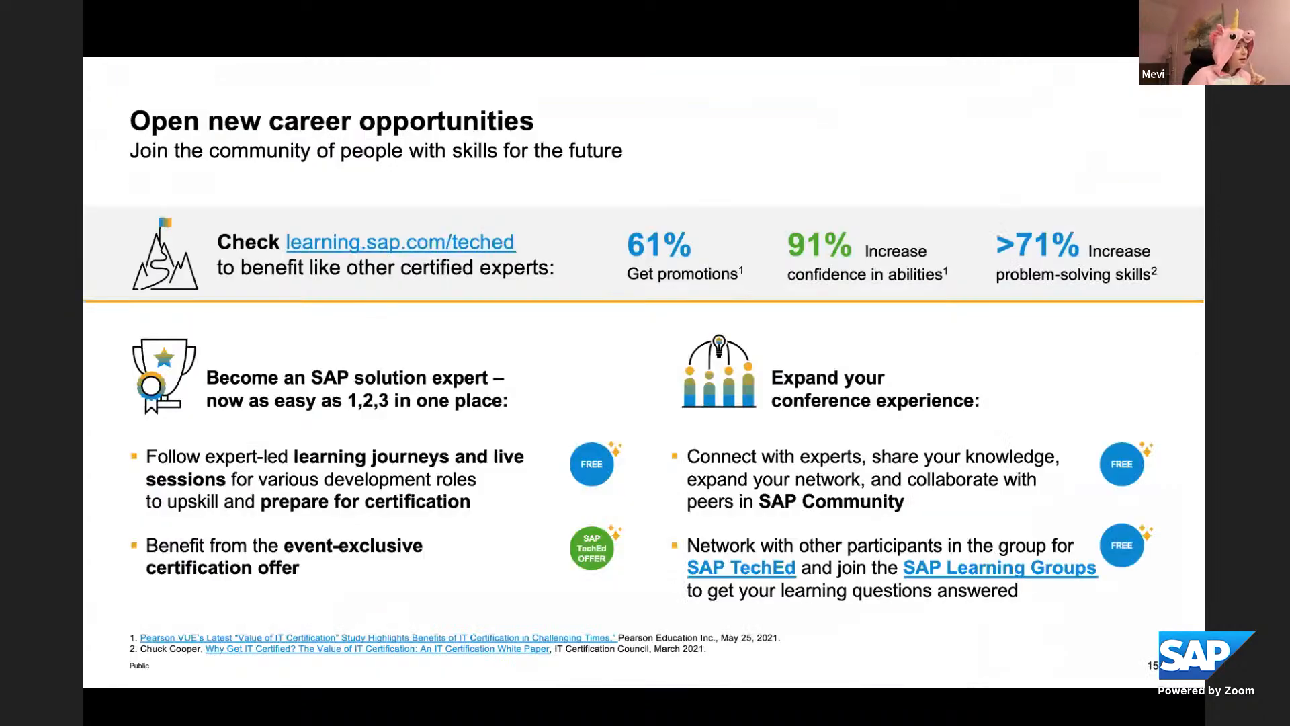